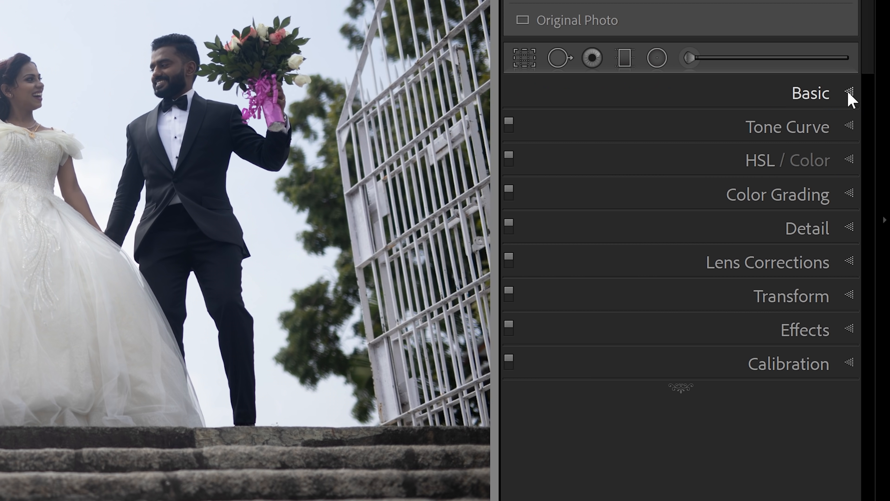
# Step: Expand the Basic adjustments and look through their settings from Treatment to Saturation
pyautogui.click(746, 95)
pyautogui.click(750, 98)
pyautogui.click(849, 93)
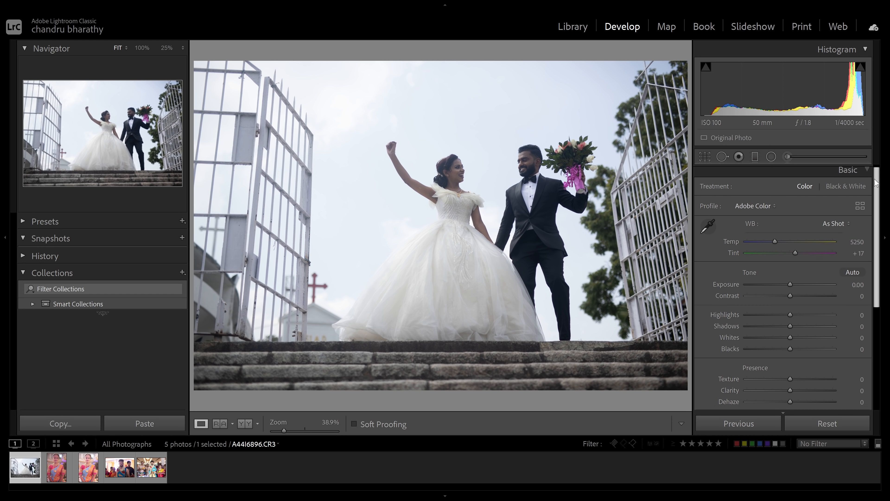
pyautogui.moveTo(875, 179); pyautogui.dragTo(875, 175)
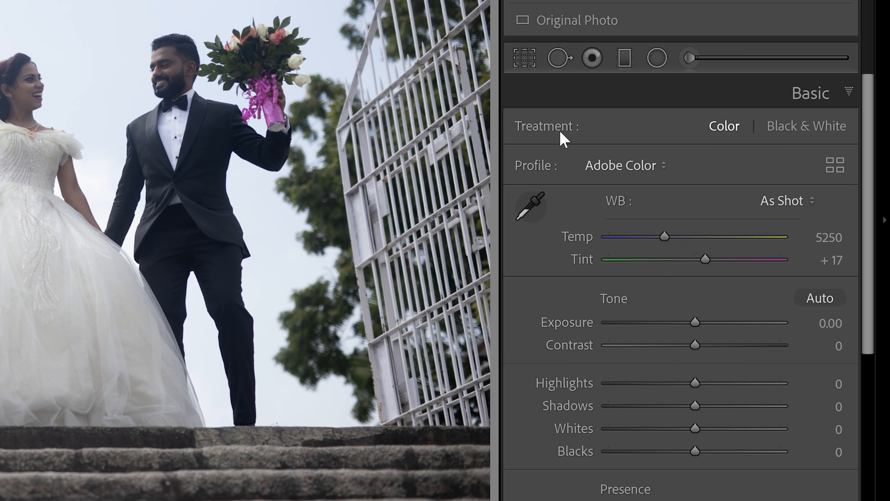
pyautogui.moveTo(869, 121); pyautogui.dragTo(864, 228)
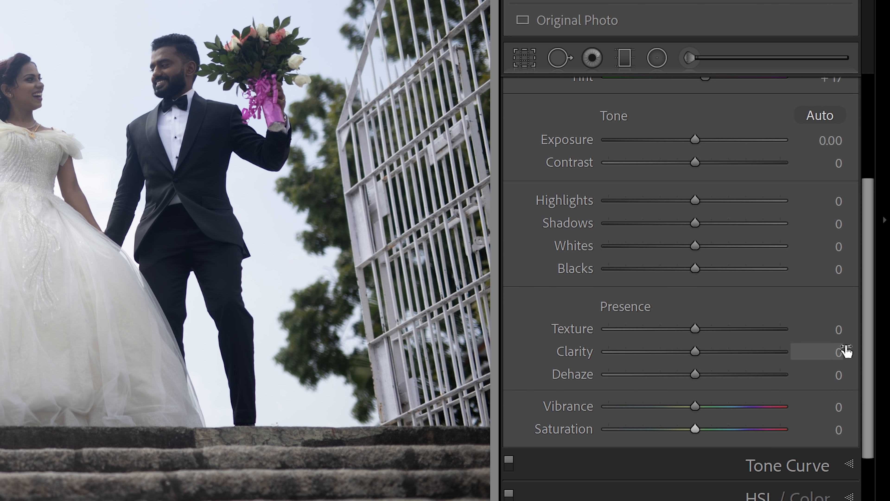
pyautogui.moveTo(867, 299); pyautogui.dragTo(879, 238)
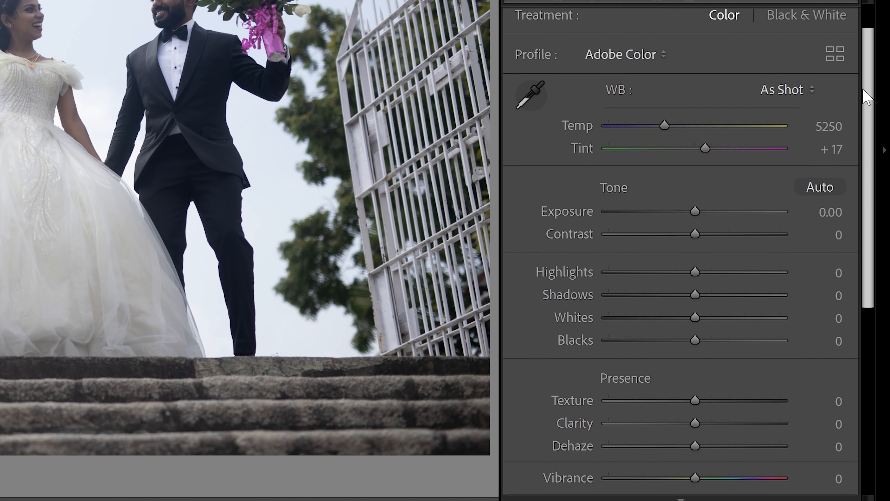
pyautogui.scroll(1, 855, 82)
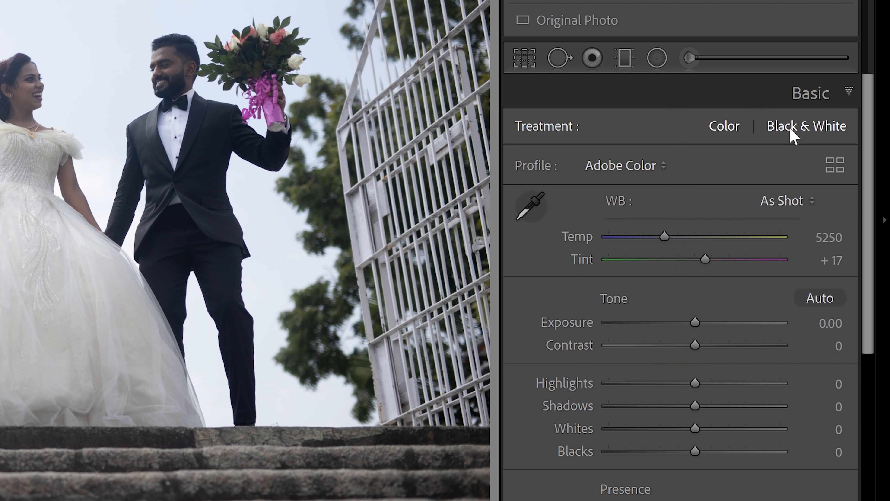
# Step: Try the Black & White treatment on the wedding photo and return it to Color
pyautogui.click(793, 135)
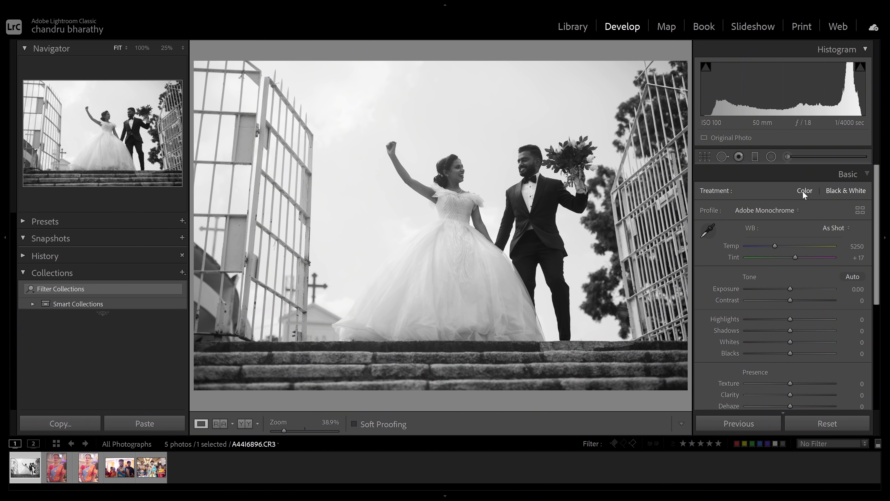
pyautogui.click(802, 190)
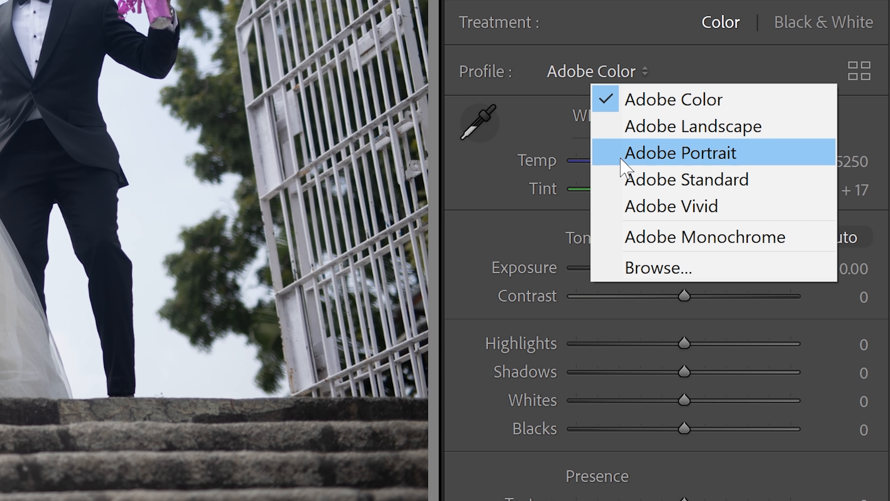
# Step: Change the wedding photo's profile to Adobe Landscape
pyautogui.press('Escape')
pyautogui.scroll(-3, 822, 291)
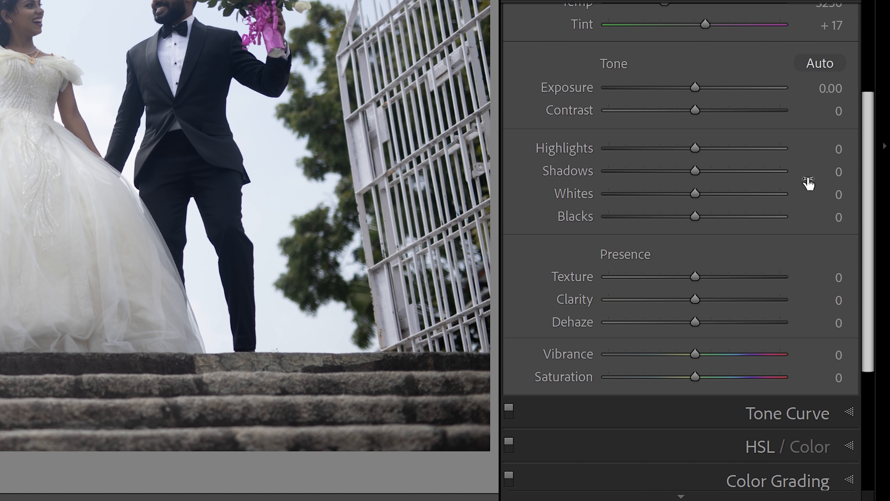
pyautogui.moveTo(867, 154); pyautogui.dragTo(858, 49)
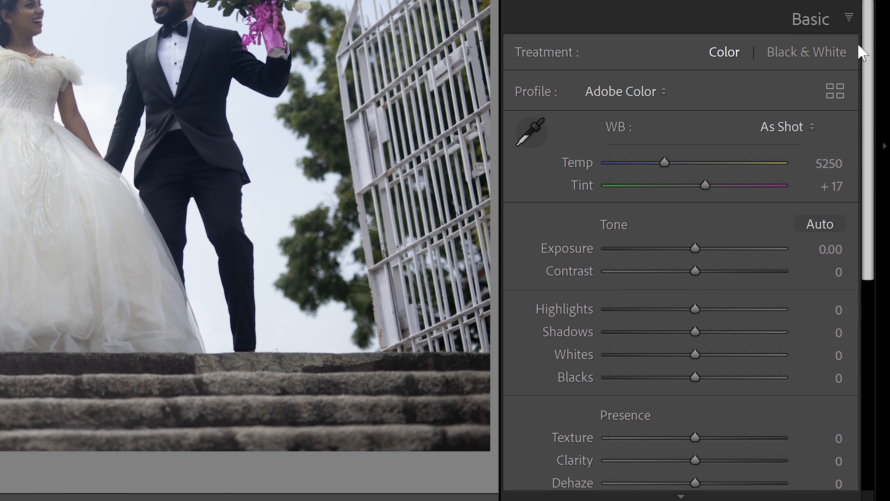
pyautogui.click(780, 211)
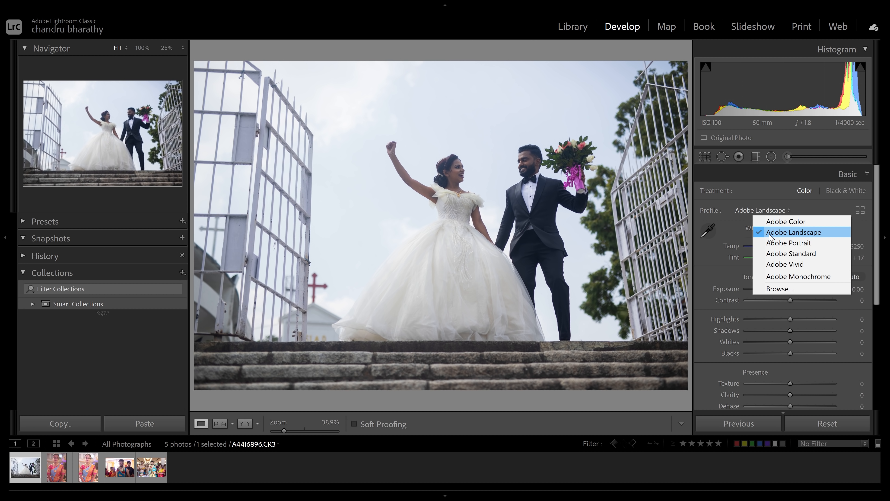
pyautogui.click(771, 243)
pyautogui.click(769, 210)
pyautogui.click(771, 232)
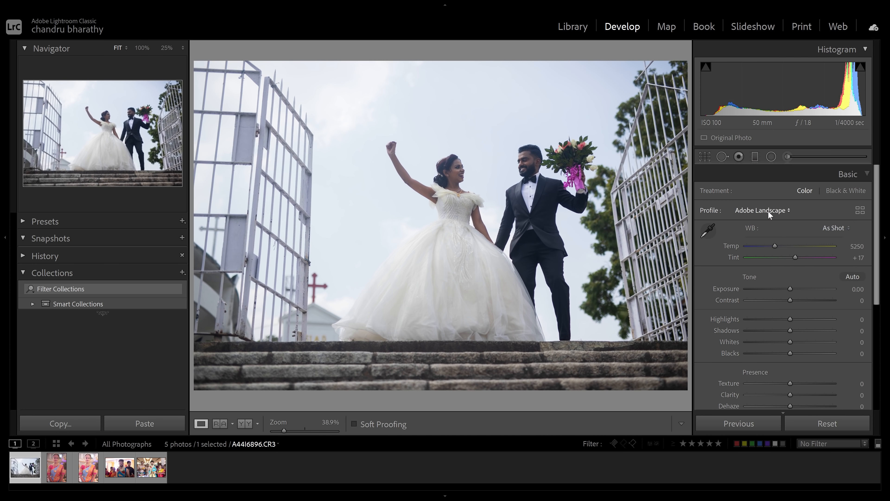
# Step: Browse the Favorites group in the Profile Browser, comparing its Large, List and Grid views
pyautogui.click(860, 210)
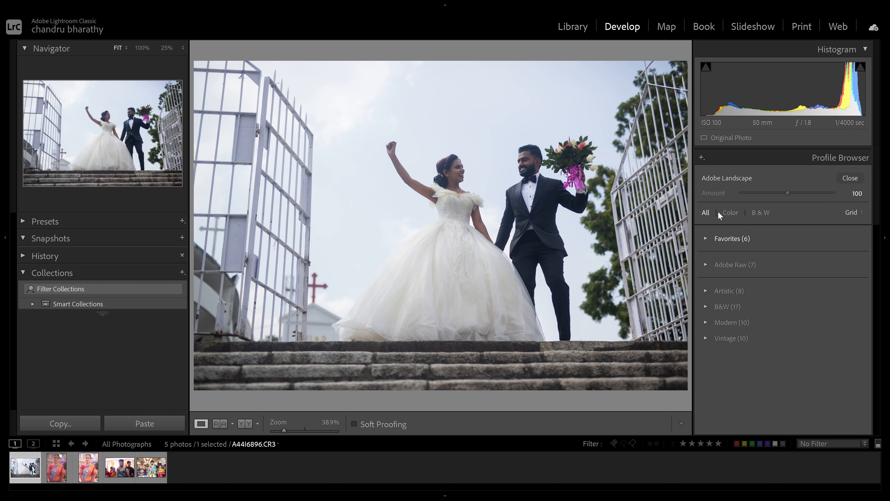
pyautogui.click(706, 238)
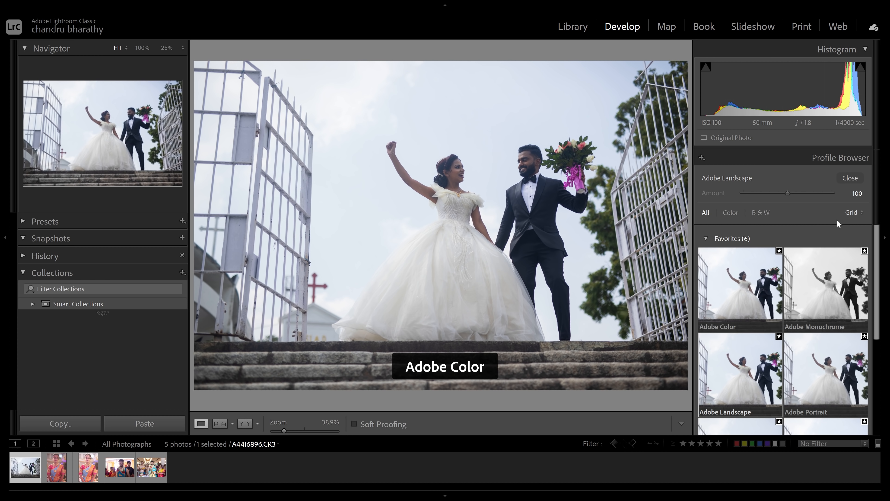
pyautogui.click(855, 211)
pyautogui.click(843, 232)
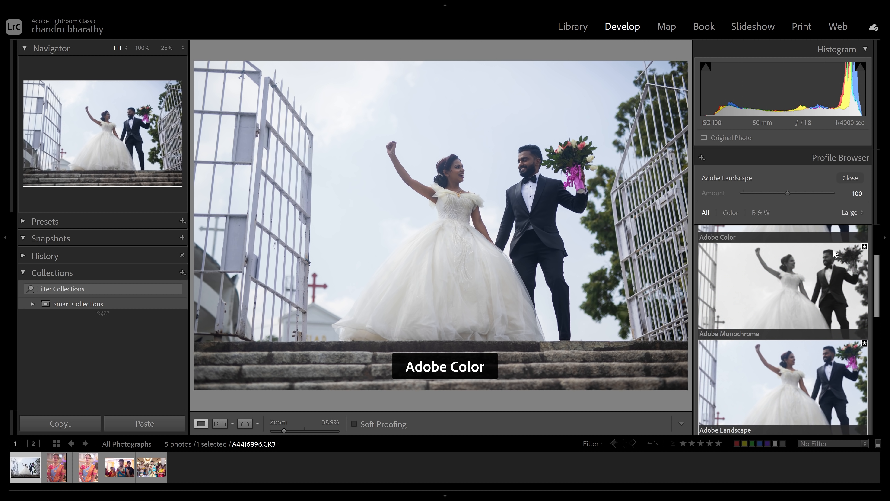
pyautogui.click(844, 217)
pyautogui.click(841, 243)
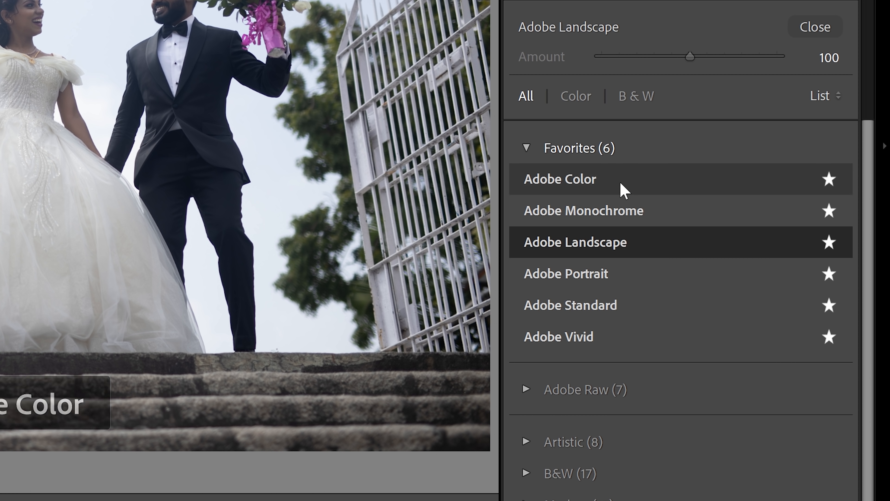
pyautogui.click(821, 97)
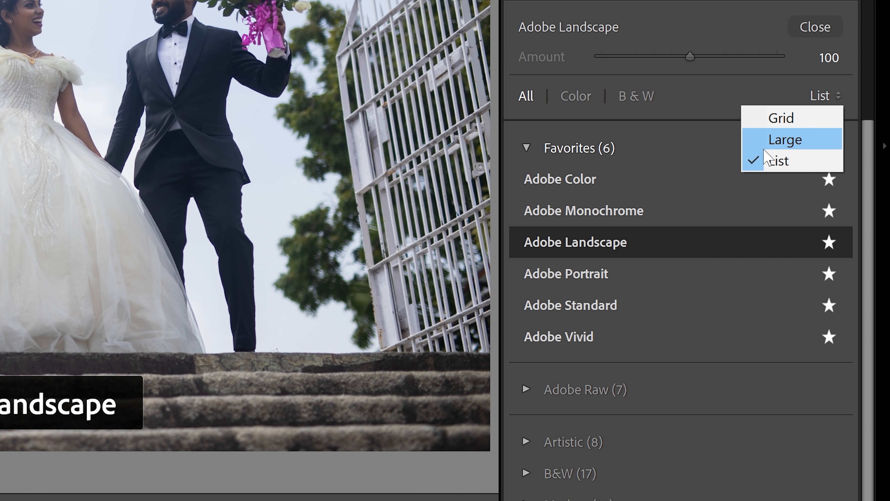
pyautogui.click(785, 118)
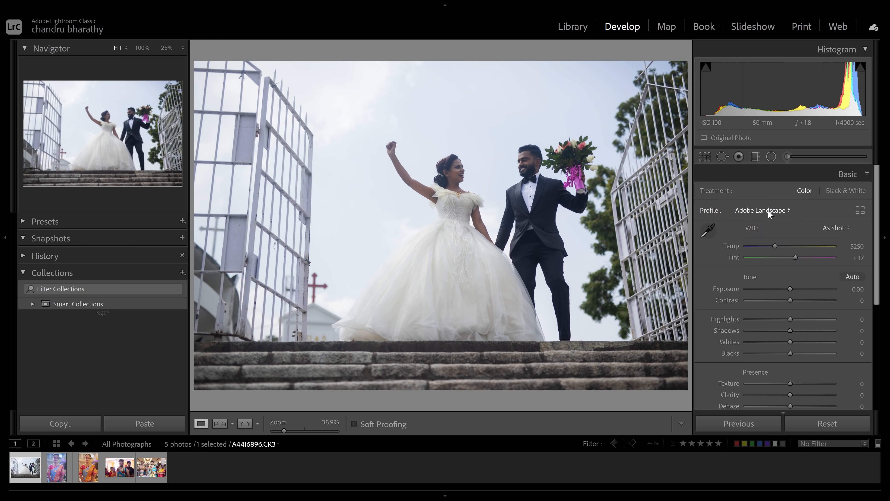
pyautogui.click(768, 210)
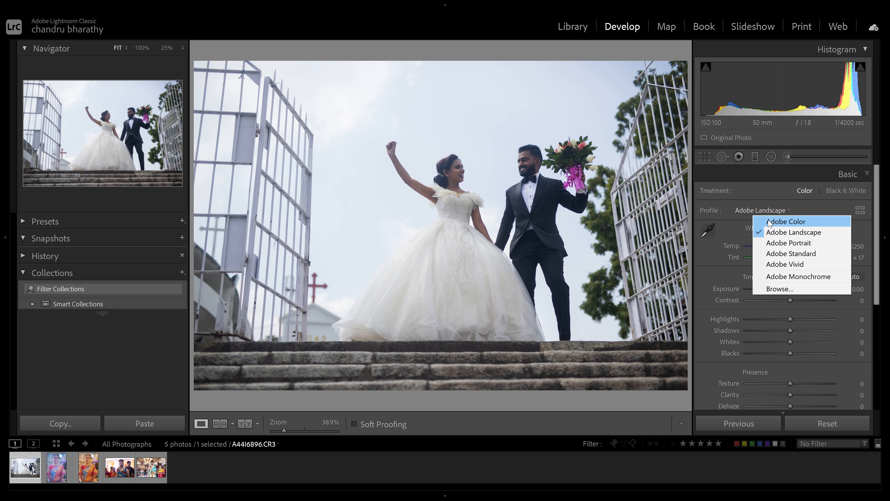
pyautogui.click(766, 233)
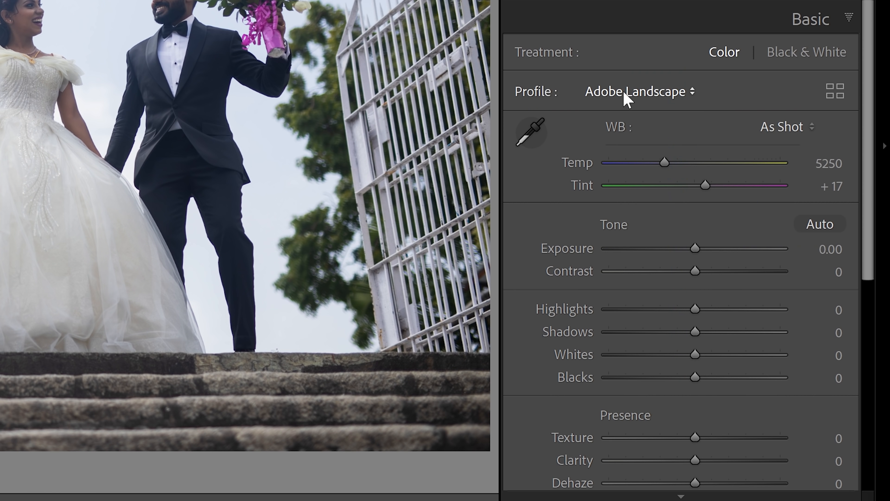
pyautogui.click(754, 211)
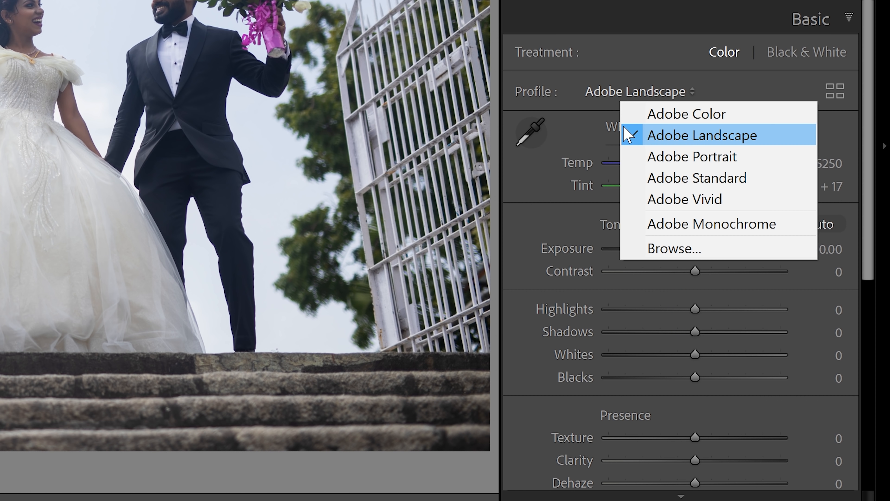
pyautogui.click(762, 233)
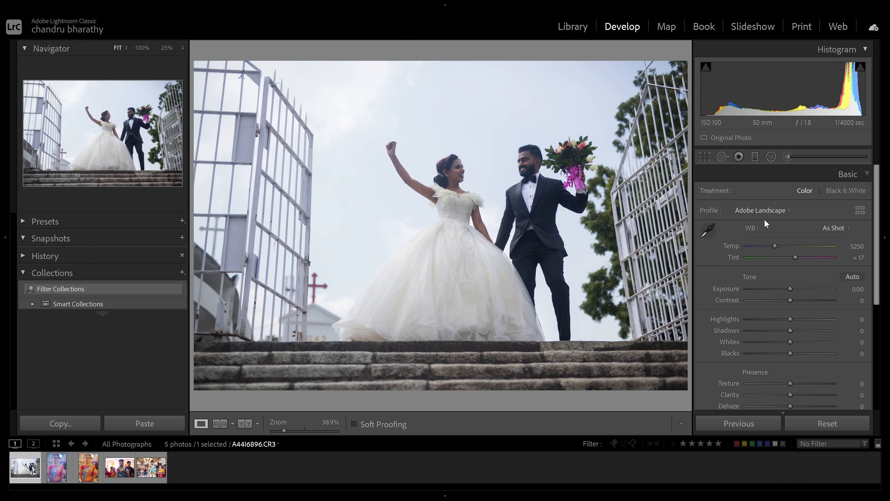
# Step: Set the white balance by sampling two neutral spots on the bride's white dress with the White Balance Selector
pyautogui.click(708, 231)
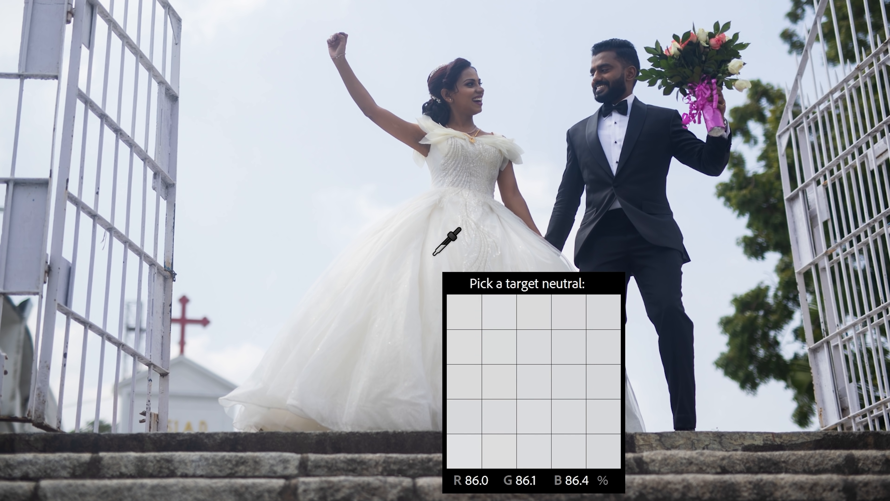
pyautogui.click(436, 262)
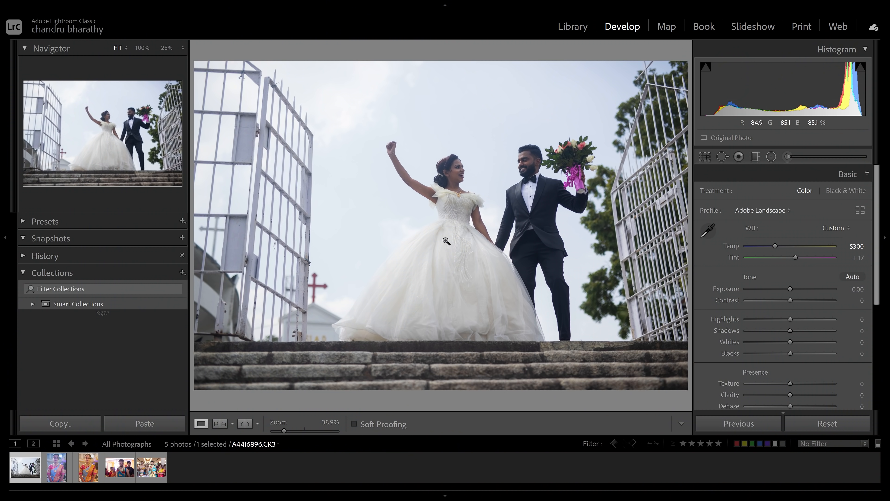
pyautogui.press('w')
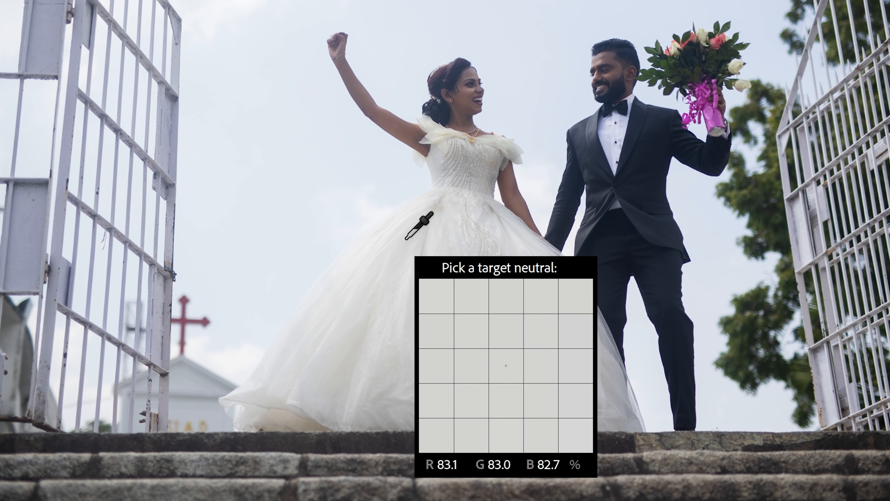
pyautogui.click(406, 241)
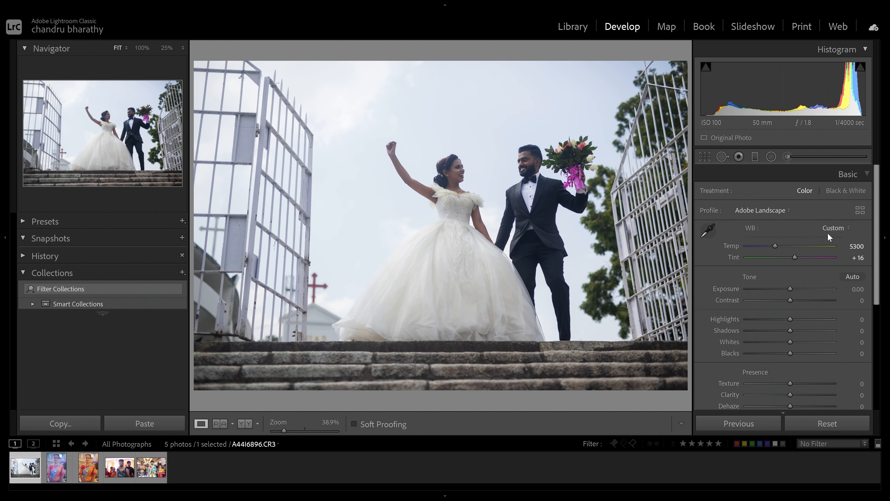
# Step: Warm the temperature to 15908, and neutralize the cast by sampling the bride's white dress with the White Balance Selector
pyautogui.moveTo(774, 244); pyautogui.dragTo(818, 242)
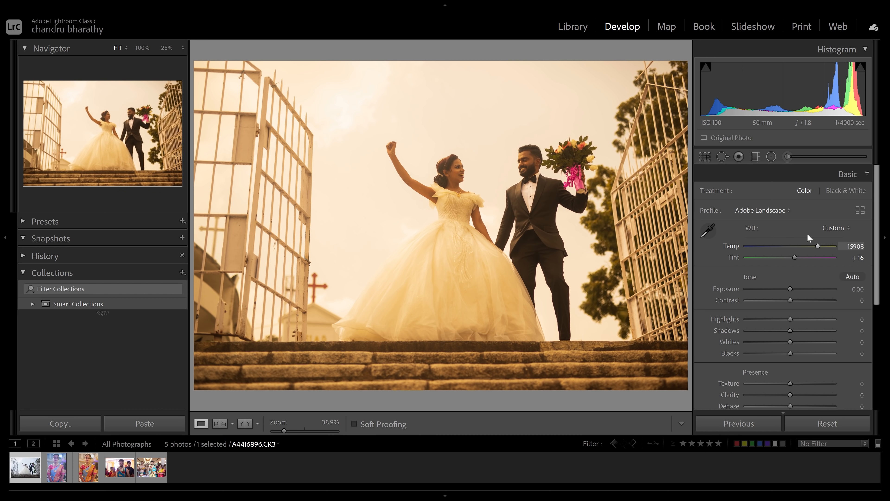
pyautogui.click(707, 230)
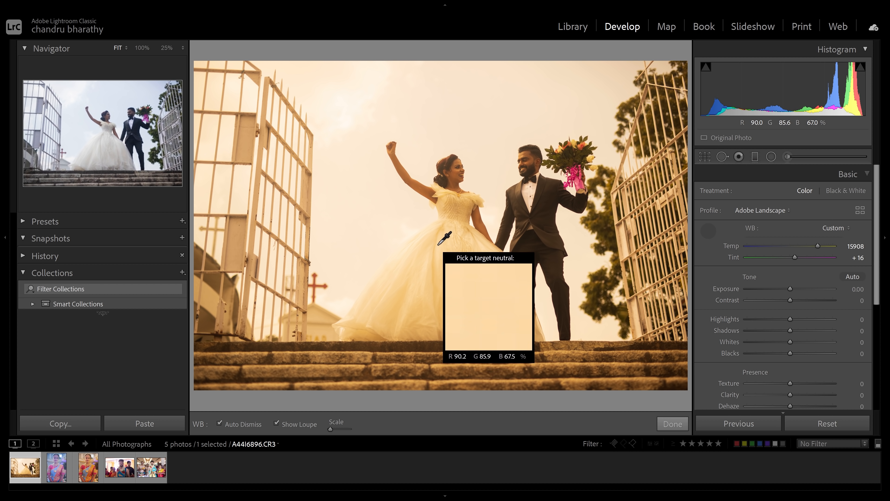
pyautogui.click(440, 259)
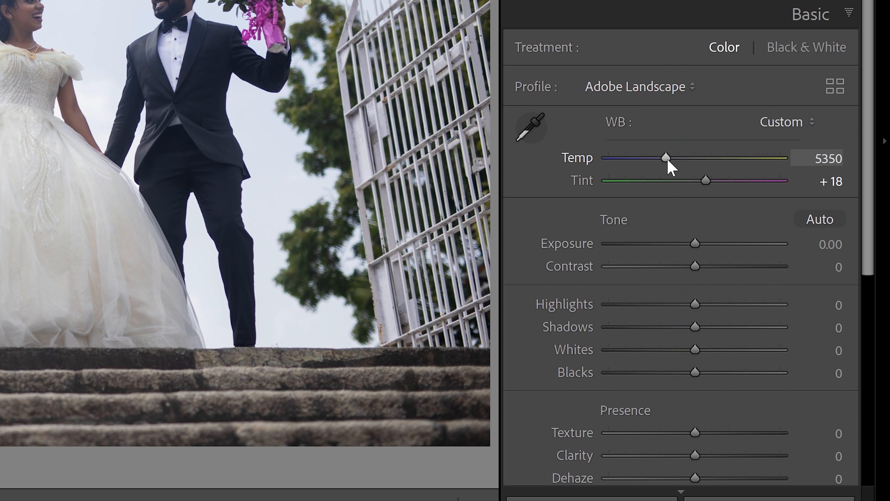
# Step: Cool the white balance temperature to 5250 and warm it to 5974
pyautogui.moveTo(667, 159); pyautogui.dragTo(664, 158)
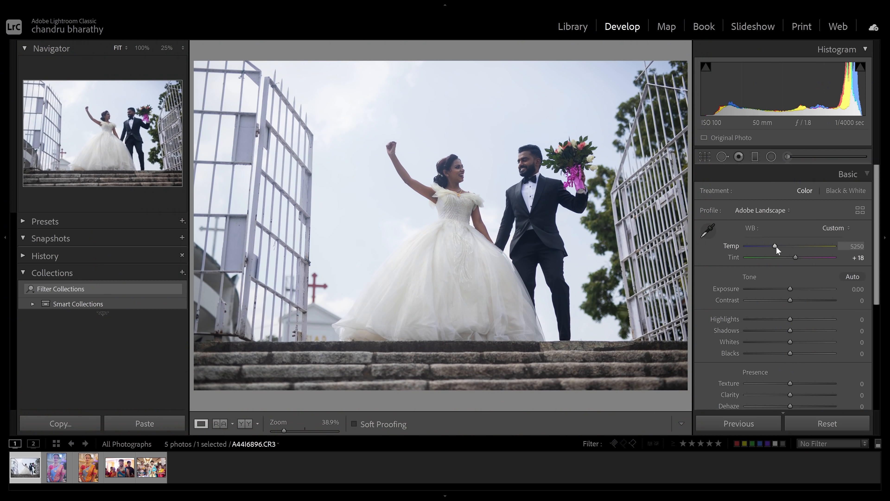
pyautogui.moveTo(776, 247)
pyautogui.mouseDown()
pyautogui.moveTo(765, 245)
pyautogui.moveTo(775, 246)
pyautogui.mouseUp()
pyautogui.click(781, 246)
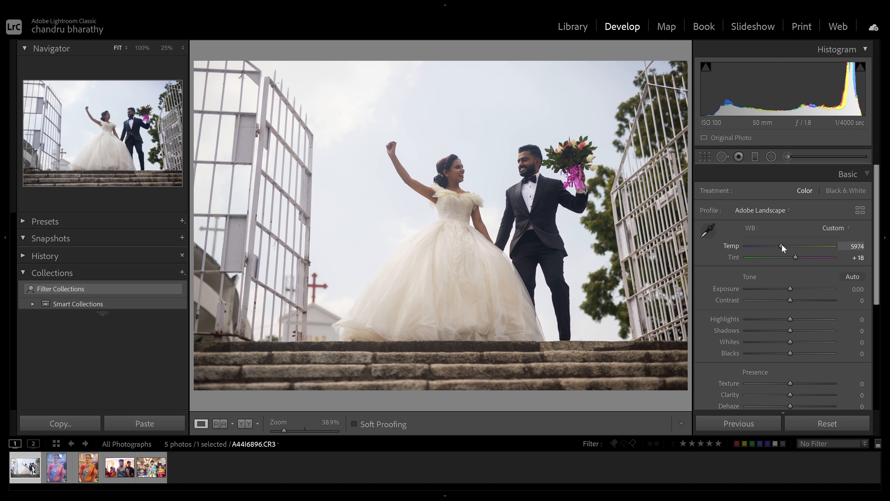
pyautogui.moveTo(781, 244); pyautogui.dragTo(772, 247)
# Step: Try the Auto and Daylight white balance presets, and set the white balance to Cloudy
pyautogui.click(849, 229)
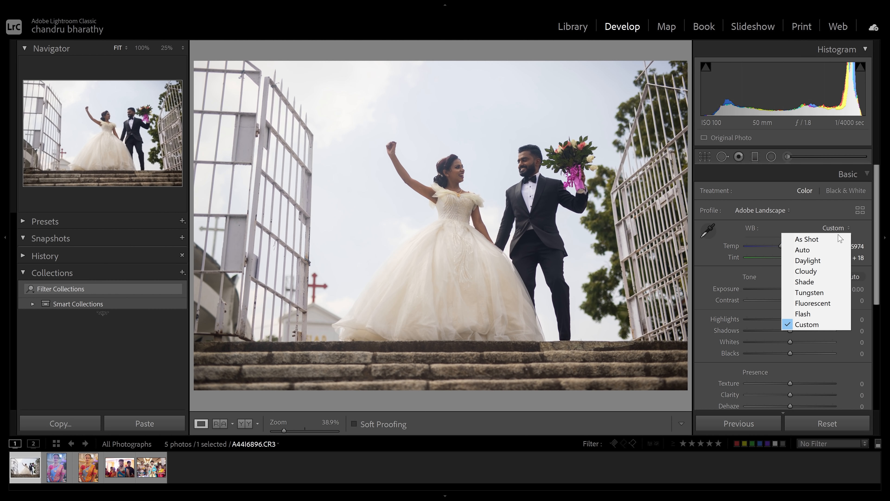
pyautogui.click(818, 253)
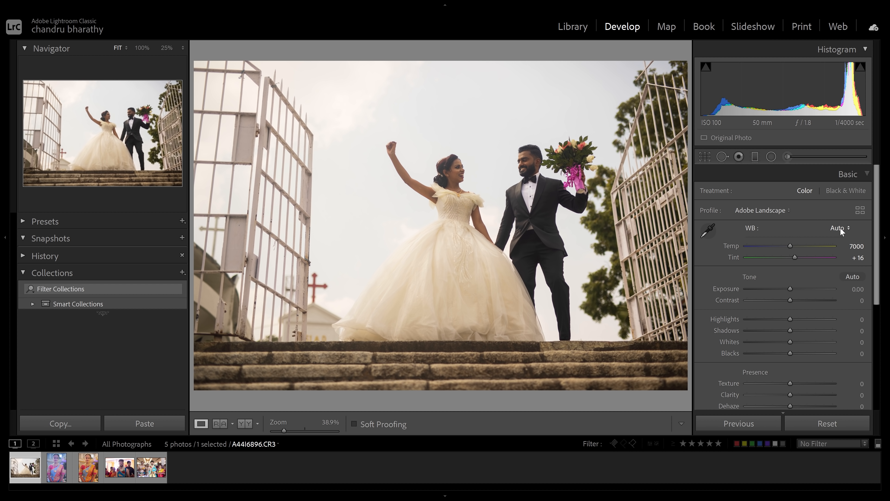
pyautogui.click(840, 228)
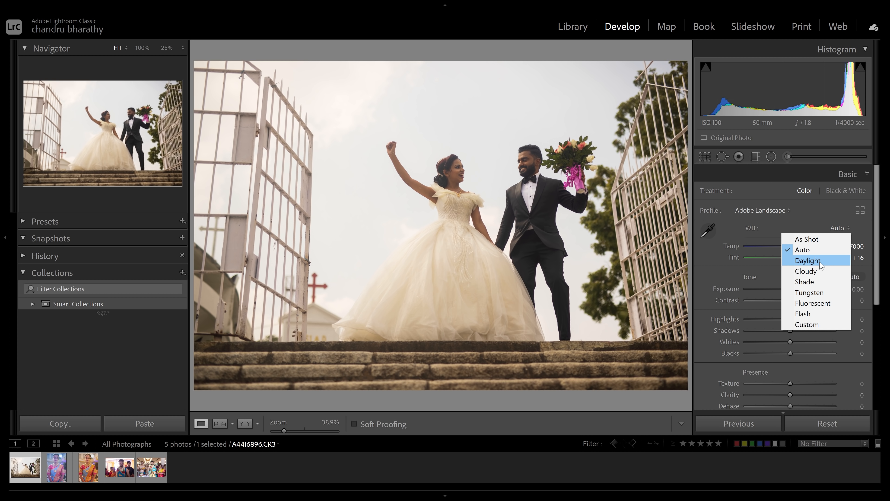
pyautogui.click(821, 262)
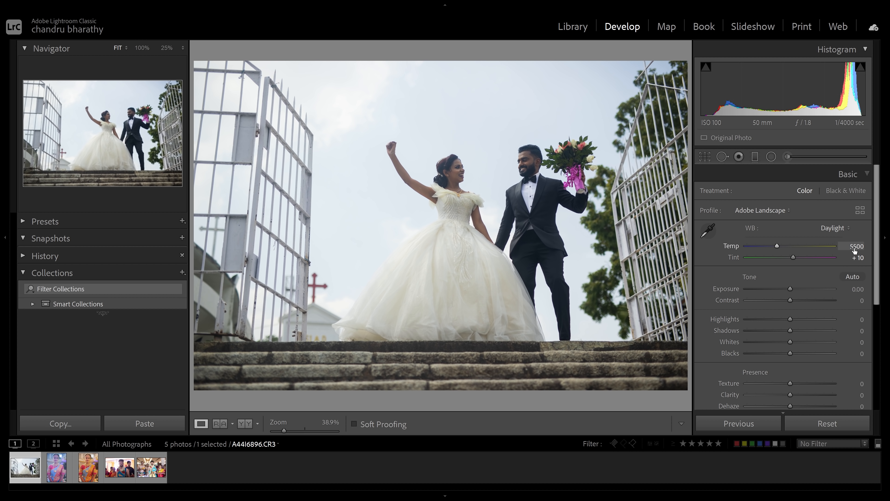
pyautogui.click(837, 227)
pyautogui.click(822, 272)
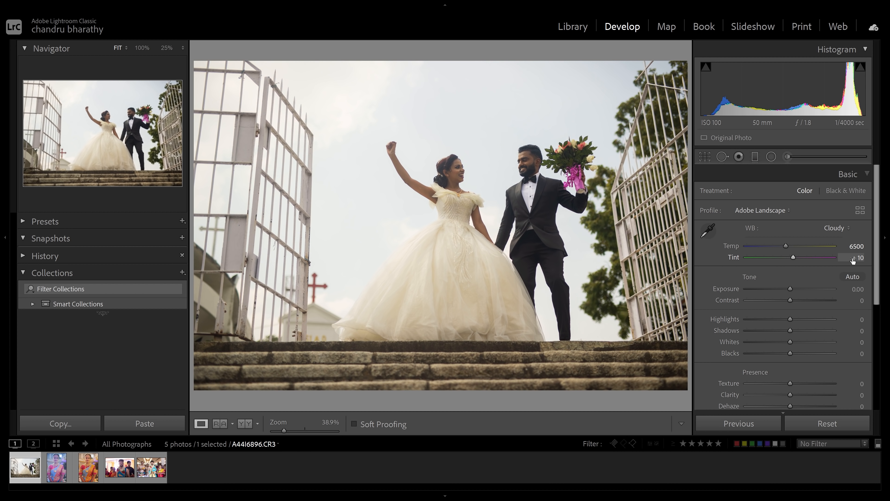
# Step: Try the Shade, Tungsten, Fluorescent and Flash white balance presets on the wedding photo
pyautogui.click(837, 228)
pyautogui.click(814, 280)
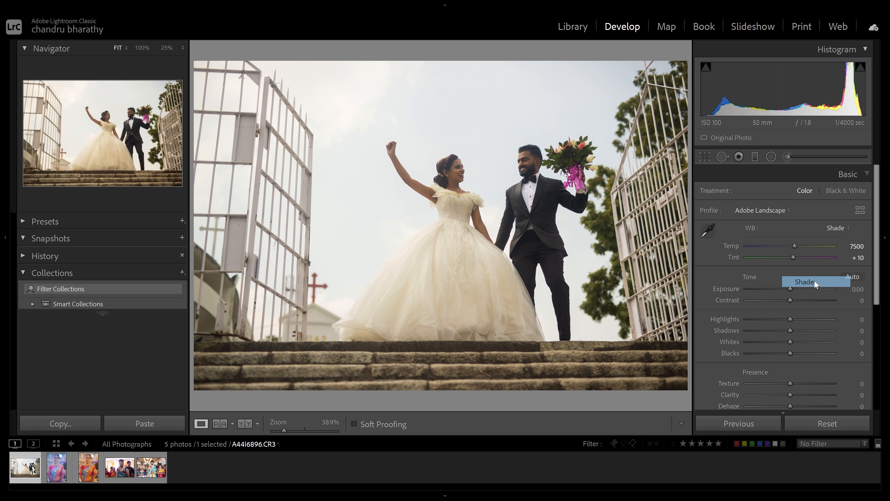
pyautogui.click(837, 227)
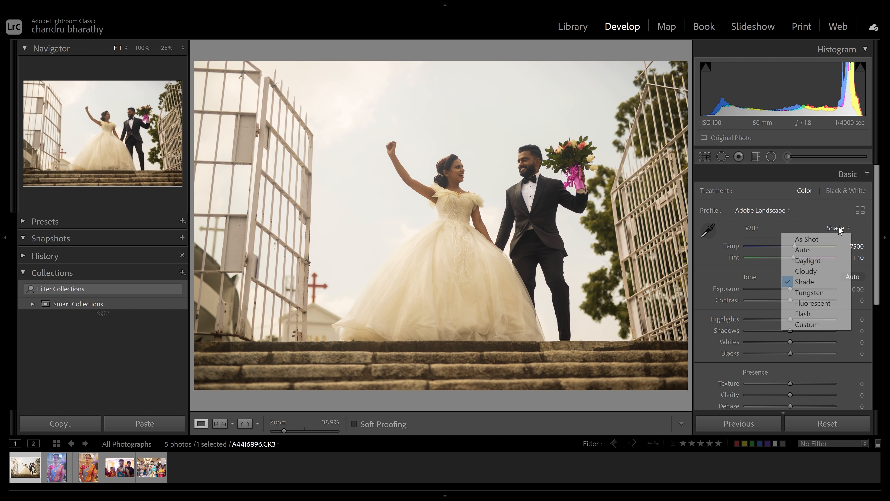
pyautogui.click(820, 290)
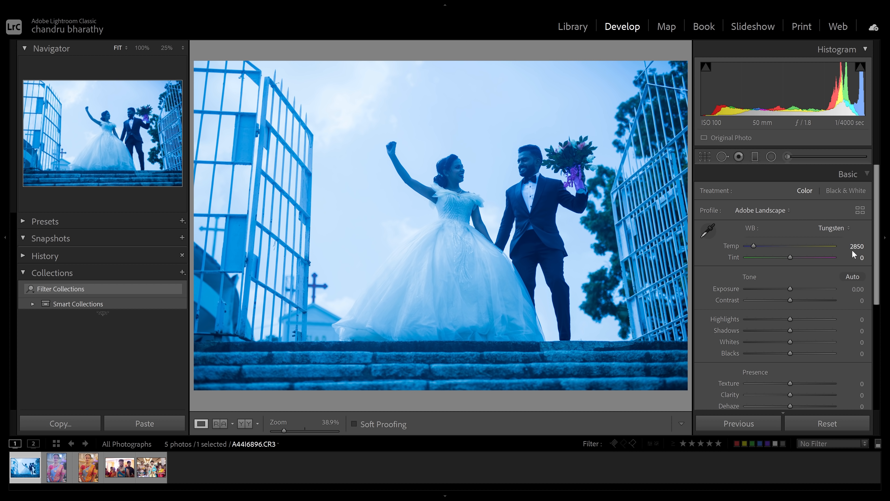
pyautogui.click(836, 227)
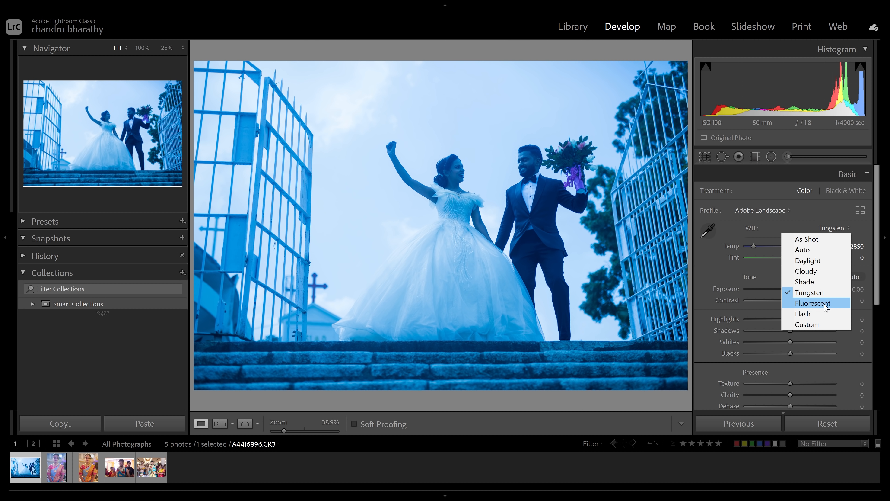
pyautogui.click(820, 298)
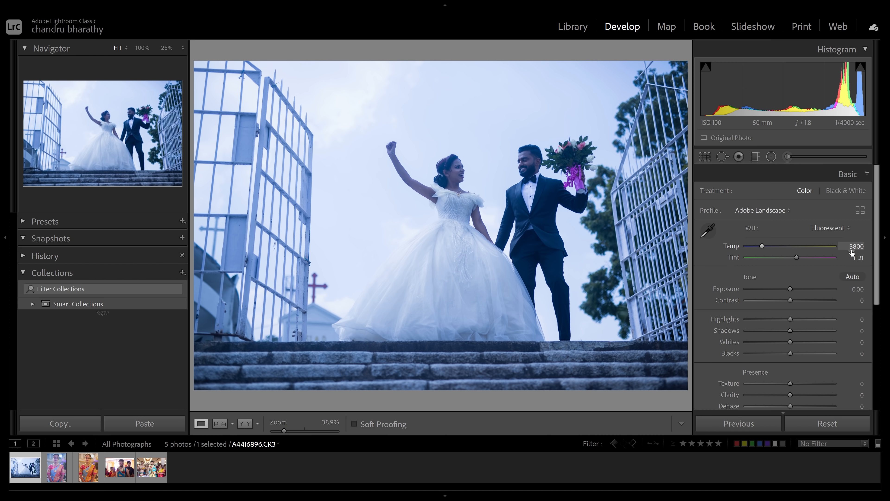
pyautogui.click(836, 228)
pyautogui.click(820, 308)
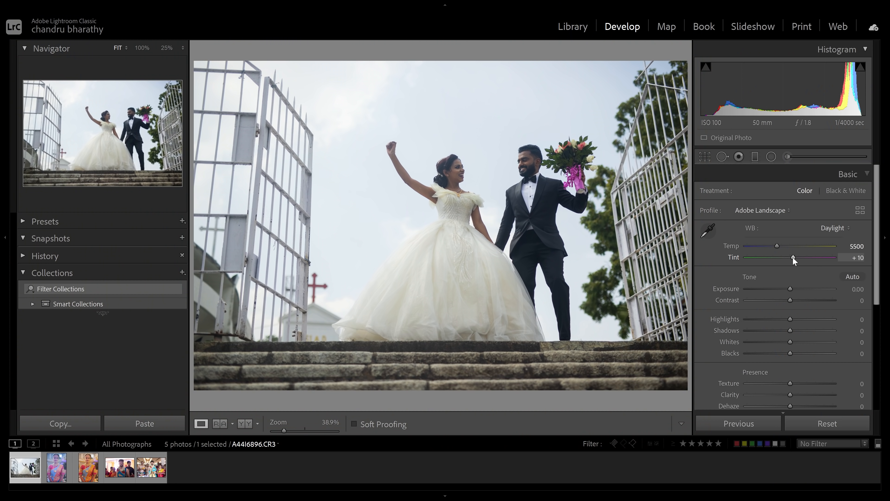
# Step: Set the white balance to Daylight, and fine-tune it to a temperature of 5605 and a tint of +15
pyautogui.moveTo(701, 182); pyautogui.dragTo(699, 182)
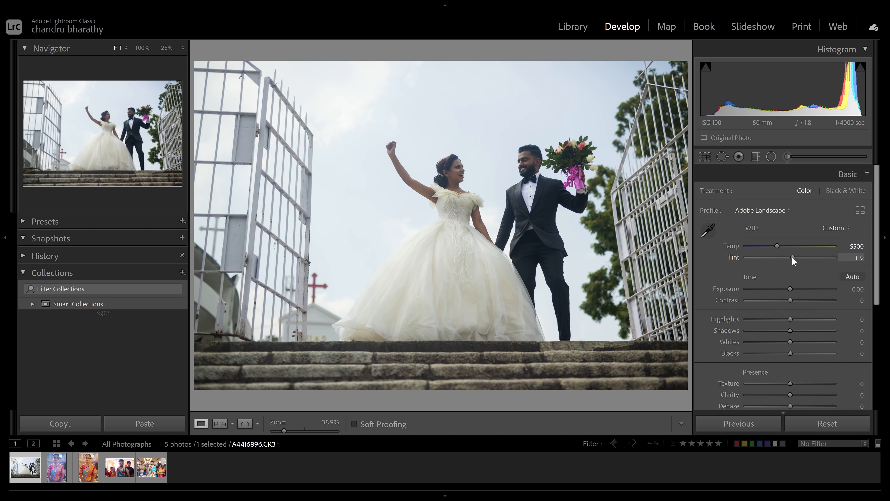
pyautogui.click(837, 228)
pyautogui.click(816, 262)
pyautogui.moveTo(793, 257); pyautogui.dragTo(778, 246)
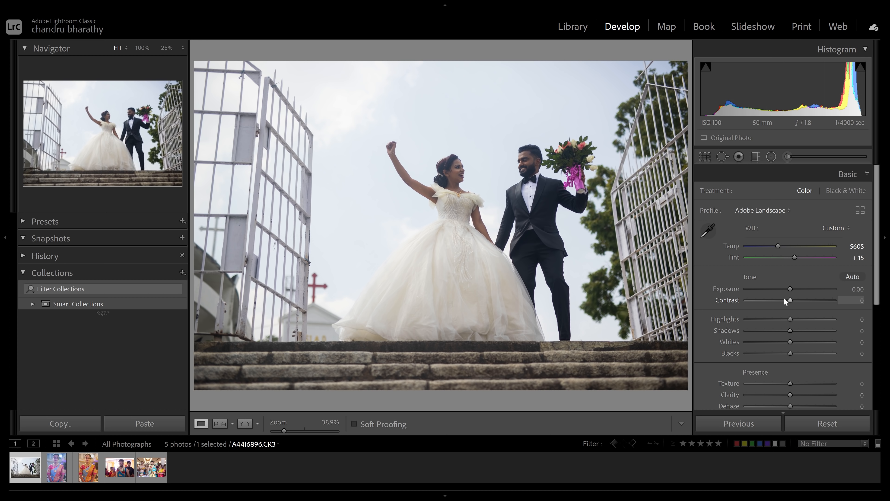
# Step: Lower the exposure to −1.53 and reset it to its default
pyautogui.click(788, 289)
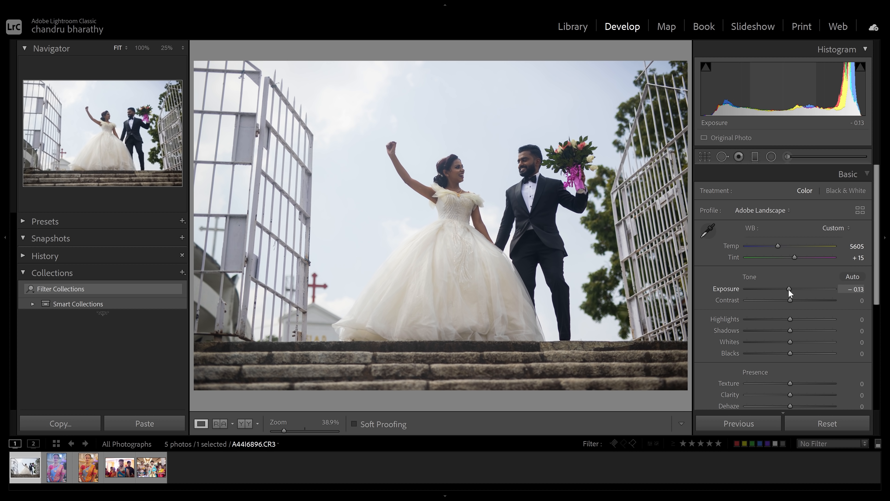
pyautogui.moveTo(790, 289)
pyautogui.mouseDown()
pyautogui.moveTo(804, 294)
pyautogui.moveTo(775, 288)
pyautogui.mouseUp()
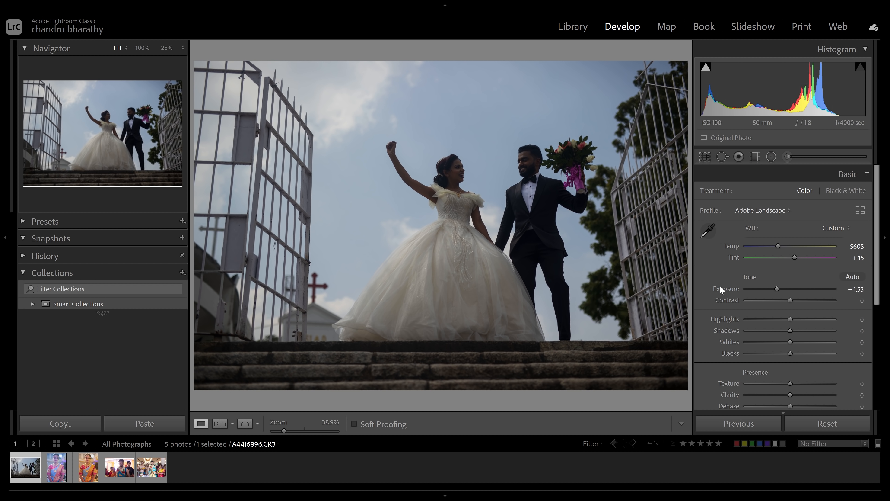
pyautogui.doubleClick(727, 288)
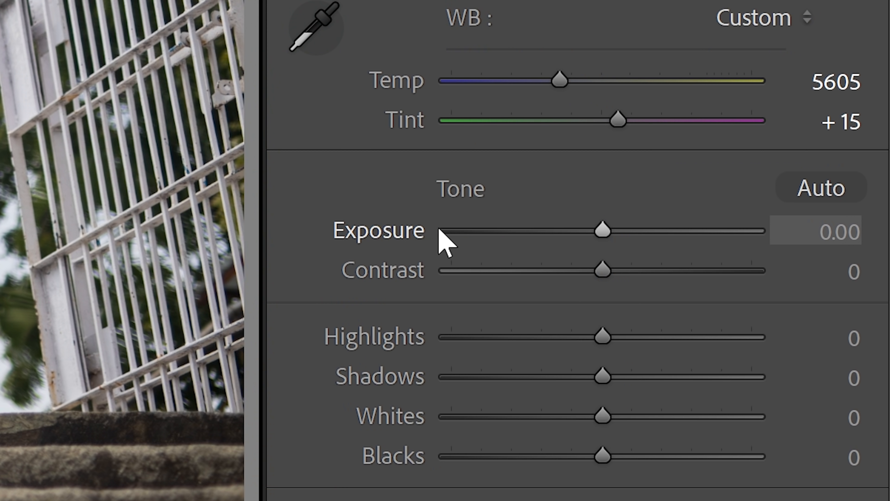
# Step: Set the Tone values to exposure +0.61, contrast −27, highlights −26, shadows −33, whites +21 and blacks +18
pyautogui.moveTo(605, 234); pyautogui.dragTo(617, 241)
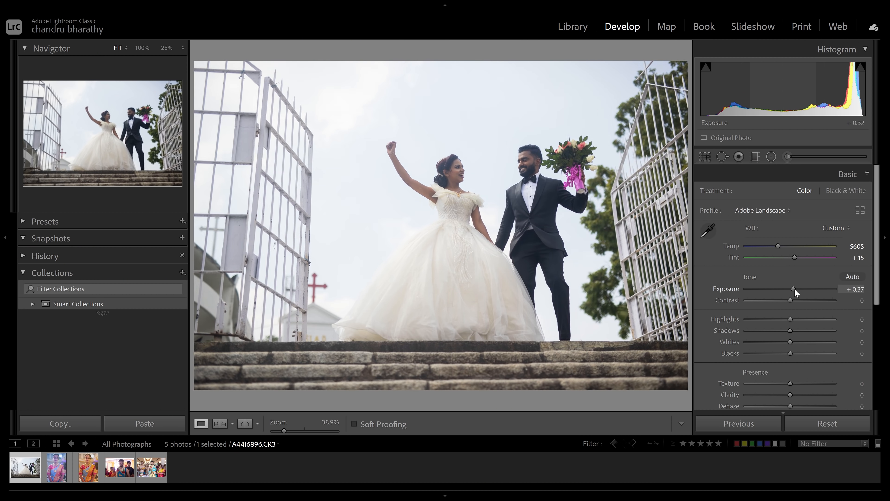
pyautogui.moveTo(795, 289)
pyautogui.mouseDown()
pyautogui.moveTo(832, 287)
pyautogui.moveTo(751, 289)
pyautogui.moveTo(791, 288)
pyautogui.mouseUp()
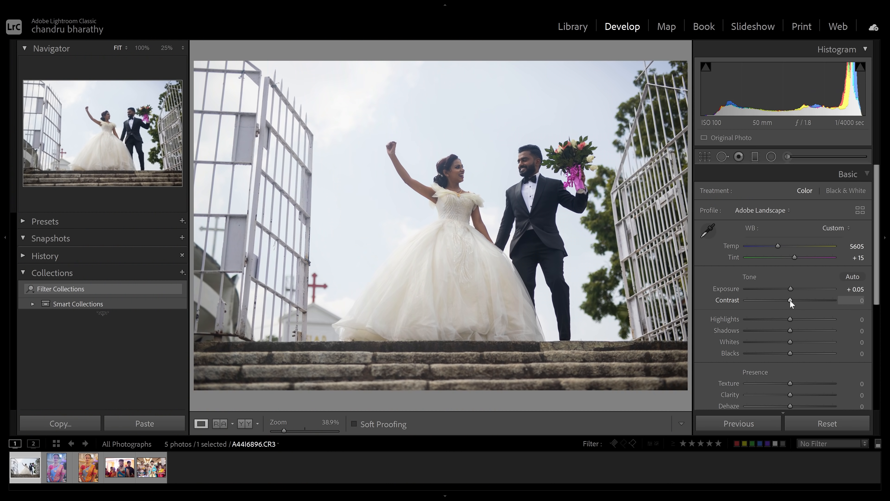
pyautogui.moveTo(790, 300)
pyautogui.mouseDown()
pyautogui.moveTo(840, 300)
pyautogui.moveTo(743, 295)
pyautogui.moveTo(789, 302)
pyautogui.mouseUp()
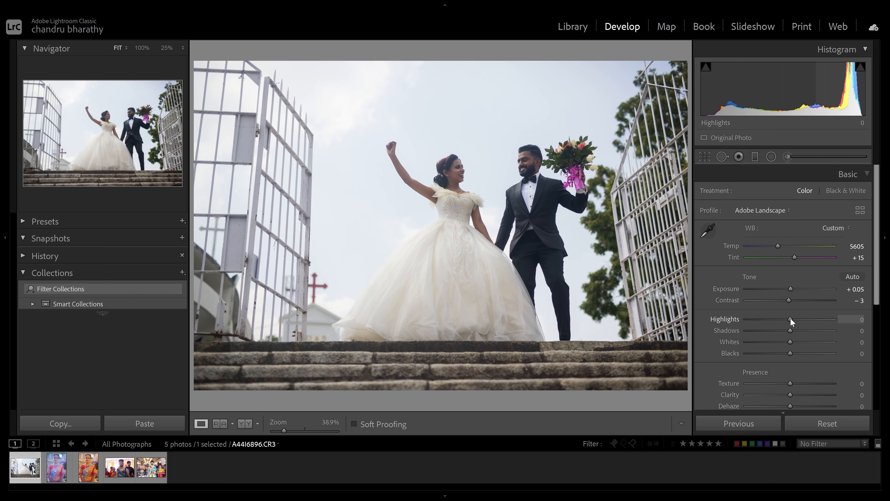
pyautogui.moveTo(790, 317); pyautogui.dragTo(789, 355)
pyautogui.moveTo(791, 319); pyautogui.dragTo(798, 353)
pyautogui.moveTo(789, 300)
pyautogui.mouseDown()
pyautogui.moveTo(778, 300)
pyautogui.moveTo(798, 288)
pyautogui.mouseUp()
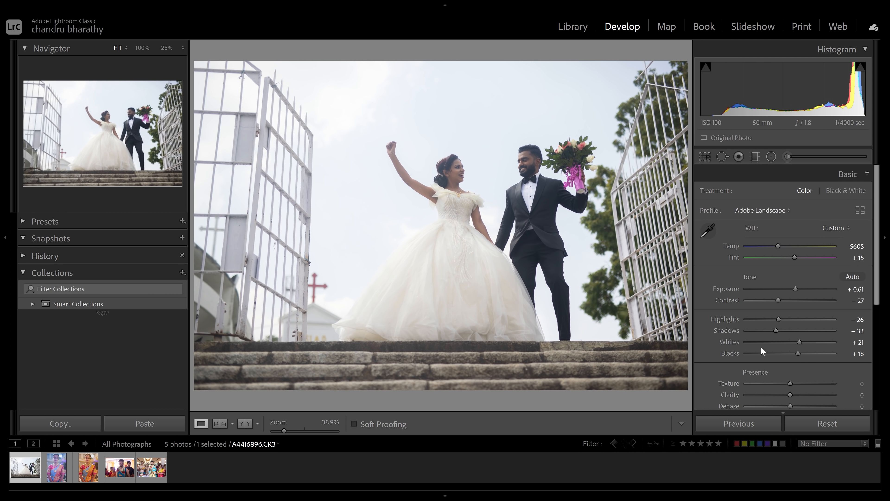
# Step: Reset the exposure alone, and reset all remaining Tone adjustments together
pyautogui.doubleClick(727, 287)
pyautogui.press('alt')
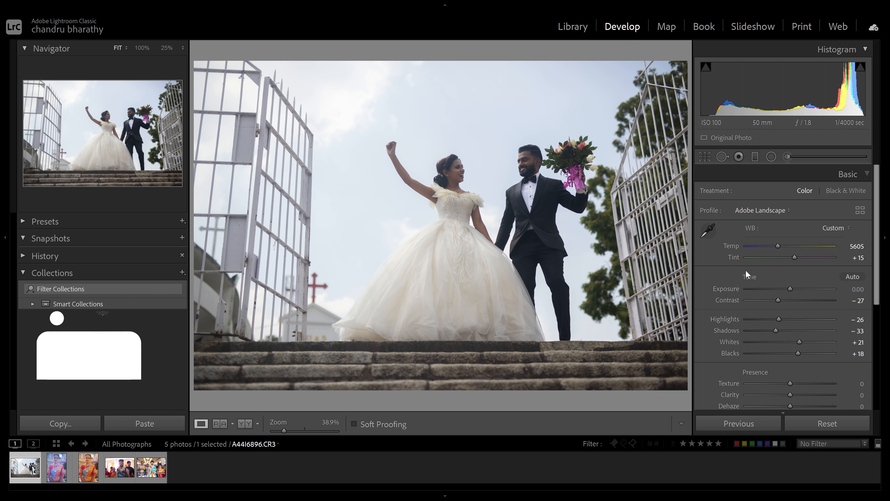
pyautogui.press('alt')
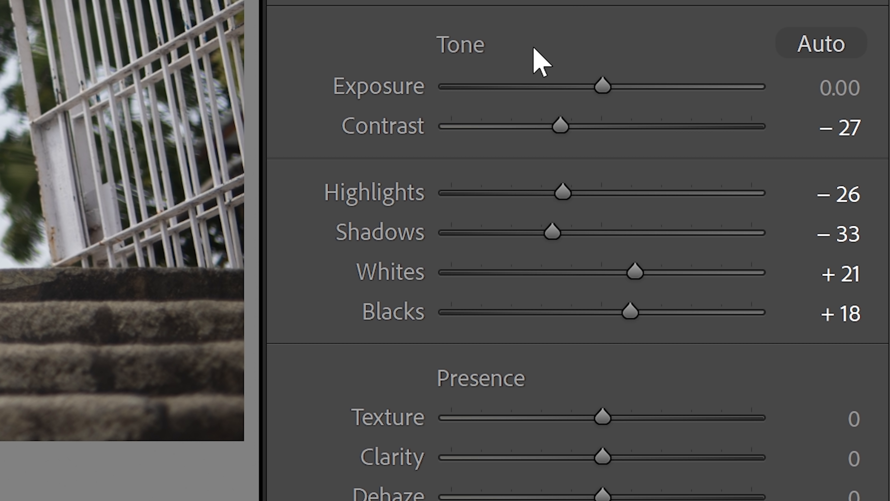
pyautogui.press('alt')
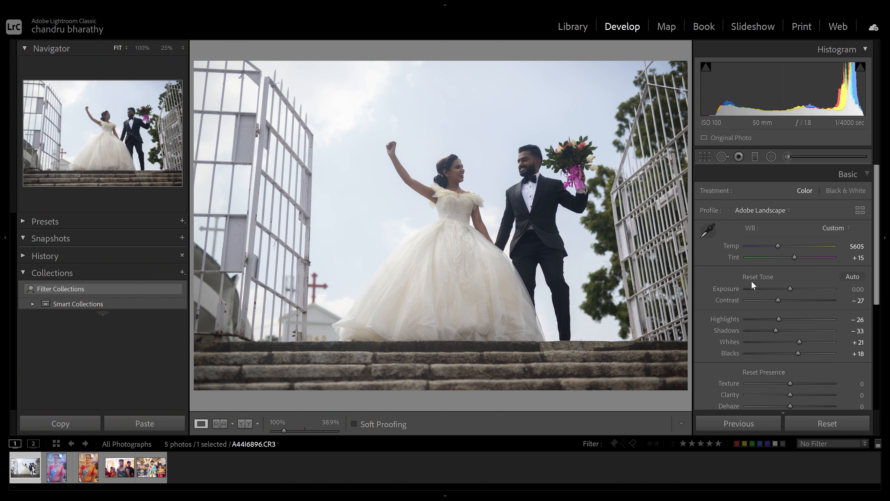
pyautogui.keyDown('alt'); pyautogui.click(753, 276); pyautogui.keyUp('alt')
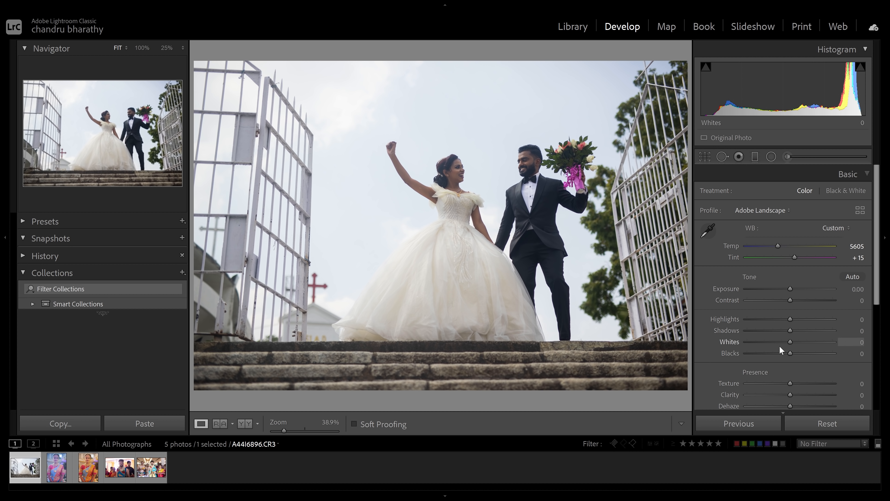
# Step: Reset the Dehaze amount to 0
pyautogui.scroll(-3, 789, 342)
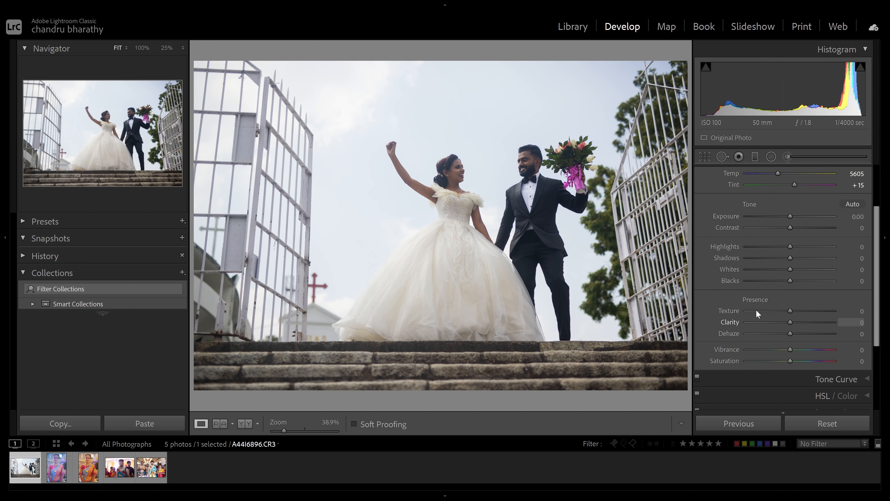
pyautogui.scroll(2, 815, 250)
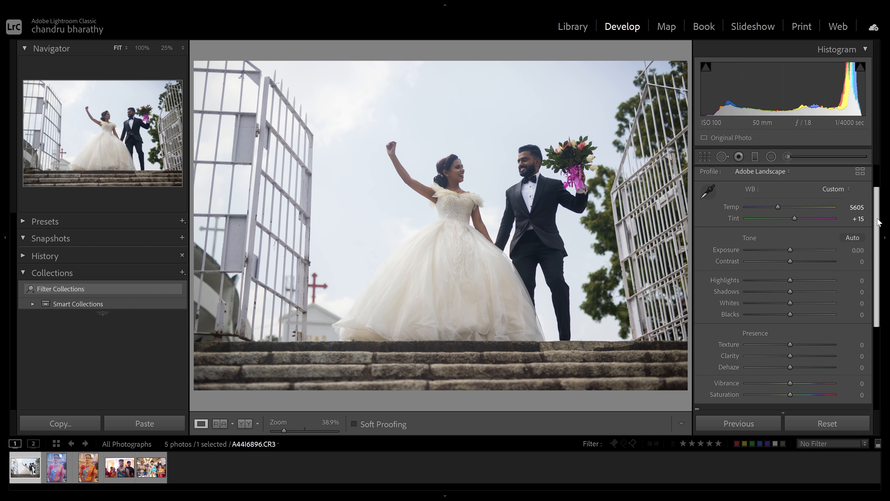
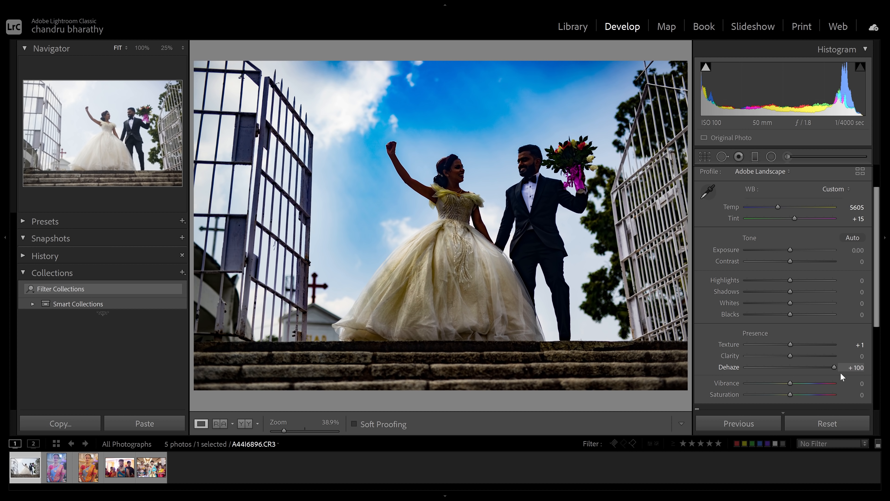
pyautogui.click(789, 370)
pyautogui.doubleClick(731, 367)
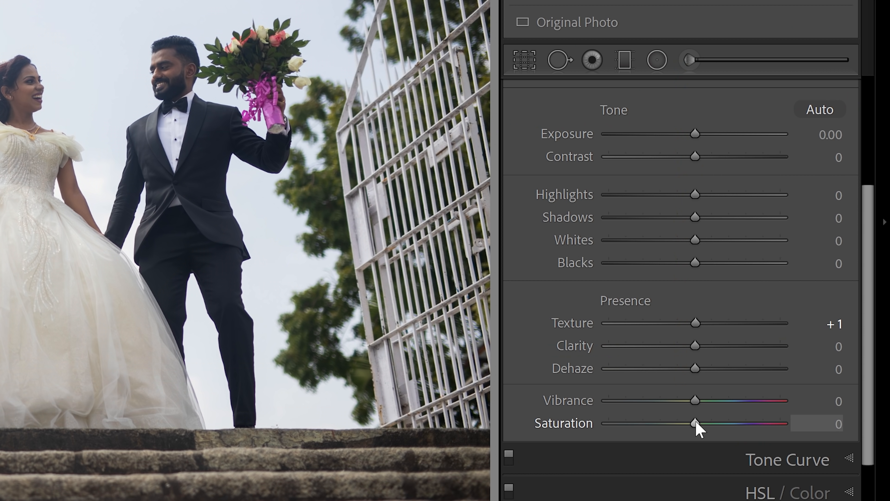
# Step: Try a strong Saturation boost past +33 and a strong Vibrance boost past +61
pyautogui.moveTo(696, 421); pyautogui.dragTo(726, 422)
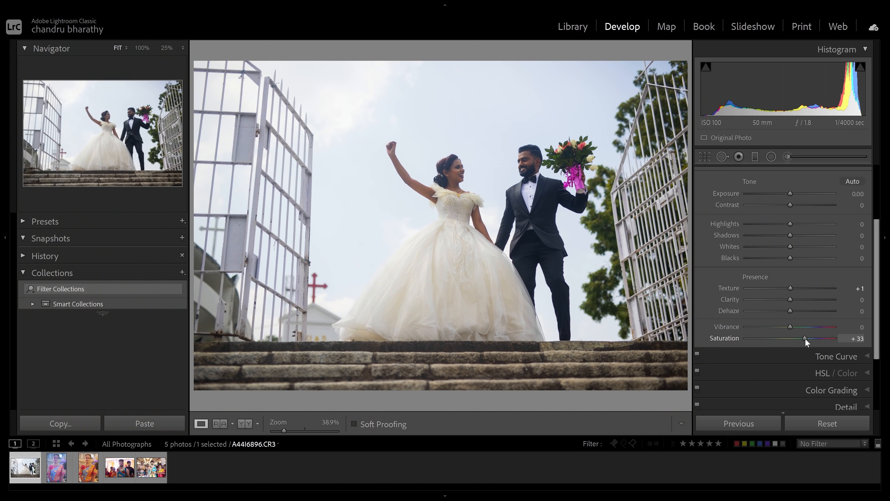
pyautogui.moveTo(805, 338); pyautogui.dragTo(841, 337)
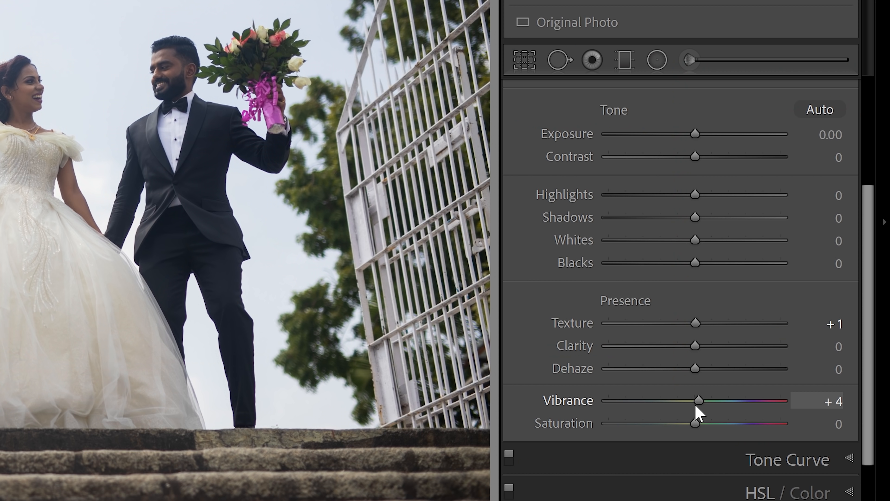
pyautogui.moveTo(698, 414); pyautogui.dragTo(745, 413)
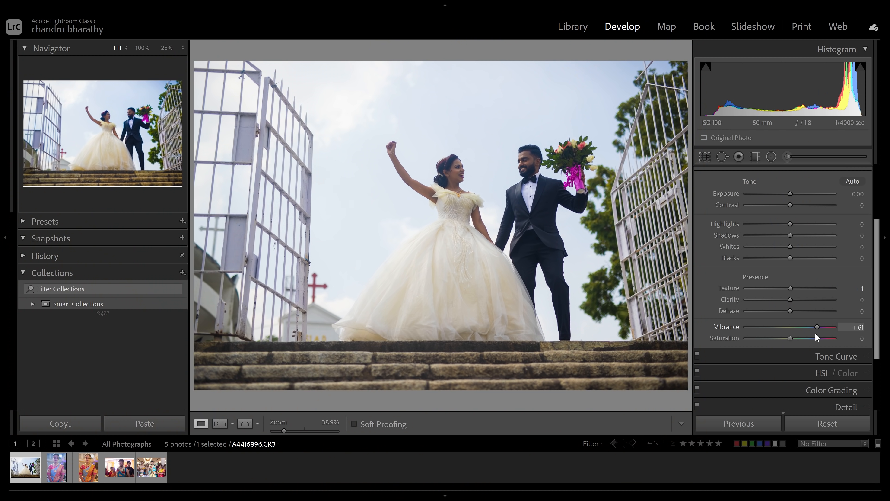
pyautogui.moveTo(815, 333); pyautogui.dragTo(836, 329)
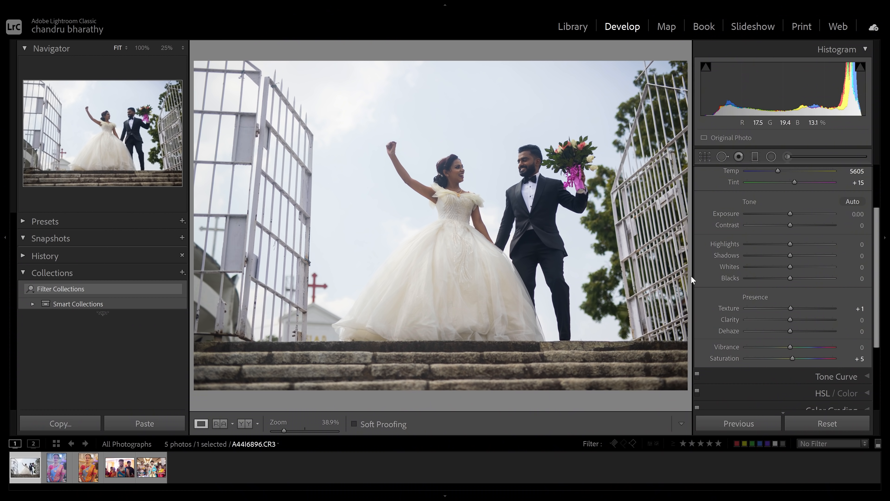
# Step: Lower the Blacks to −85, check the groom's suit at 100% zoom, and reset the Blacks
pyautogui.click(535, 248)
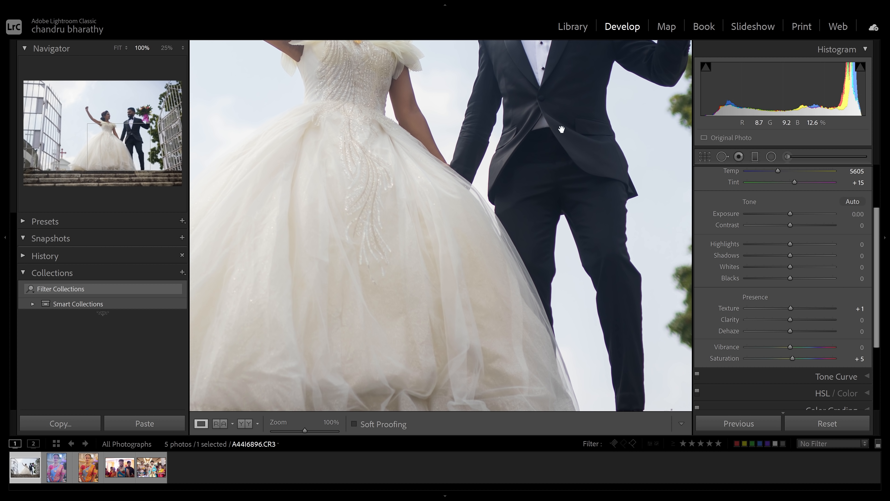
pyautogui.press('alt')
pyautogui.moveTo(791, 279); pyautogui.dragTo(753, 279)
pyautogui.moveTo(570, 147); pyautogui.dragTo(580, 179)
pyautogui.moveTo(565, 130); pyautogui.dragTo(588, 179)
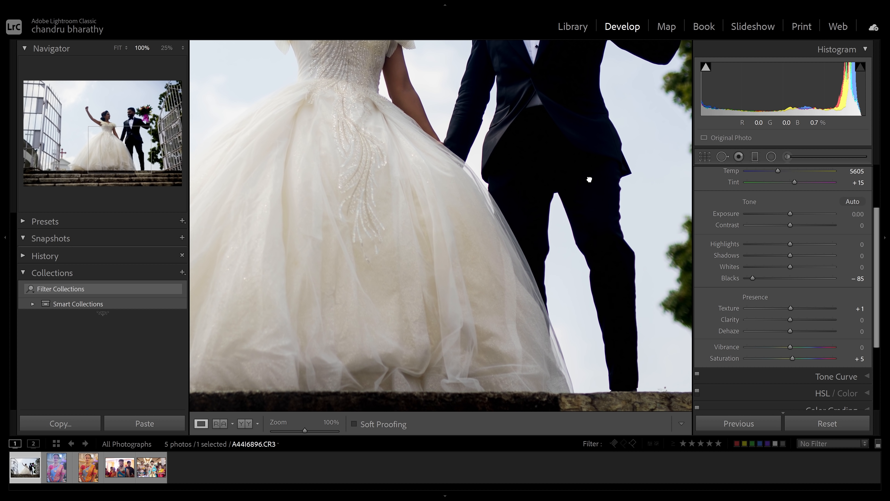
pyautogui.doubleClick(752, 278)
# Step: Lower the Blacks to −94 with the clipping preview, and inspect the groom's trousers at 300% zoom
pyautogui.moveTo(790, 278); pyautogui.dragTo(765, 286)
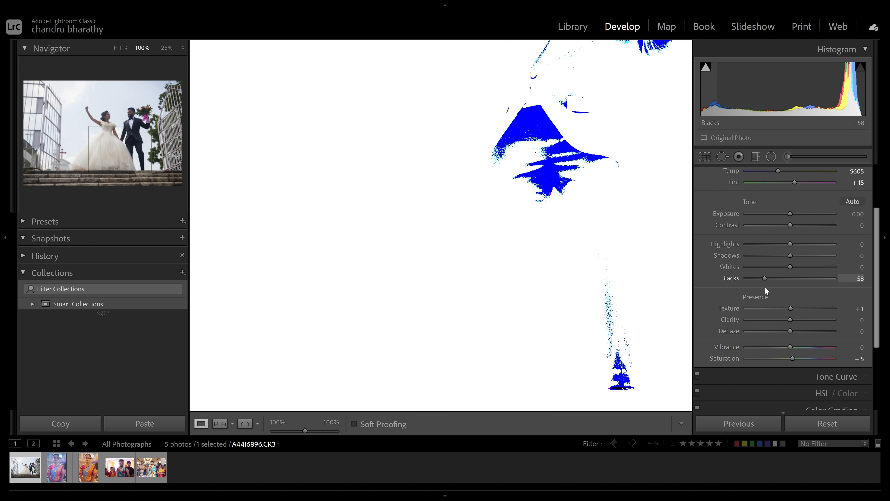
pyautogui.moveTo(764, 286); pyautogui.dragTo(749, 283)
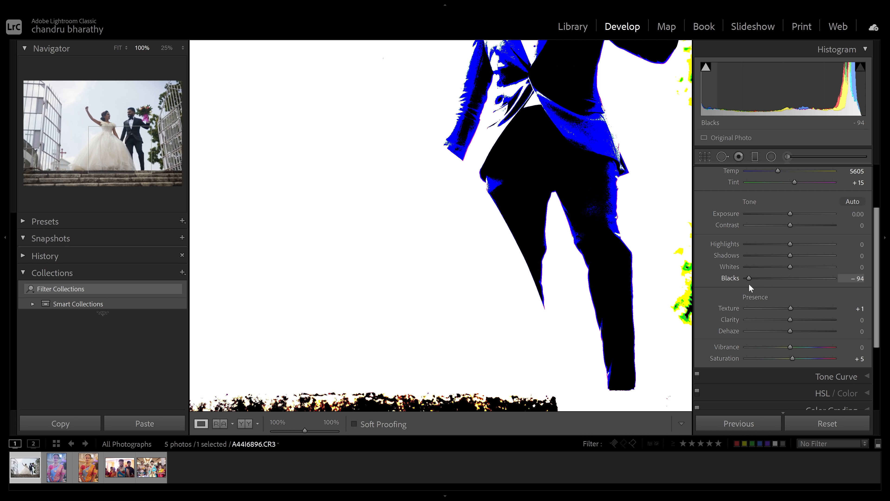
pyautogui.moveTo(749, 283); pyautogui.dragTo(749, 283)
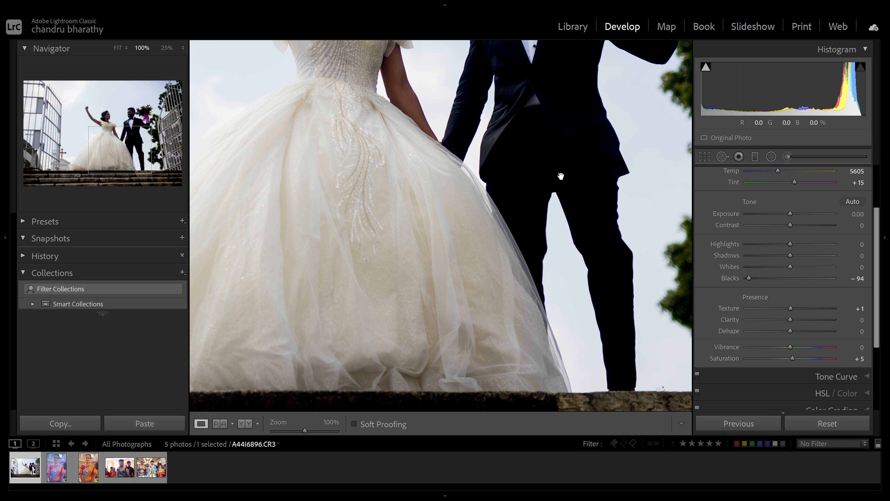
pyautogui.moveTo(560, 182); pyautogui.dragTo(532, 212)
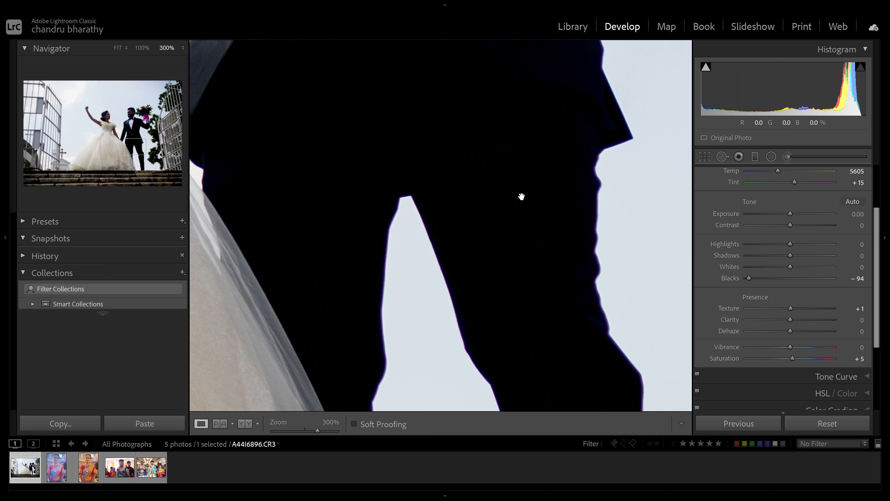
pyautogui.moveTo(523, 258); pyautogui.dragTo(524, 238)
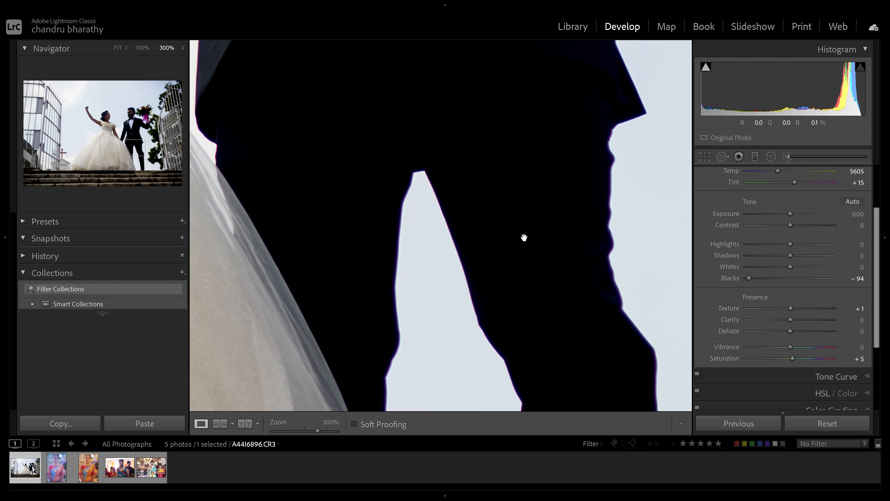
# Step: Reset the Blacks to 0
pyautogui.moveTo(726, 278); pyautogui.dragTo(731, 278)
pyautogui.press('alt')
pyautogui.doubleClick(733, 278)
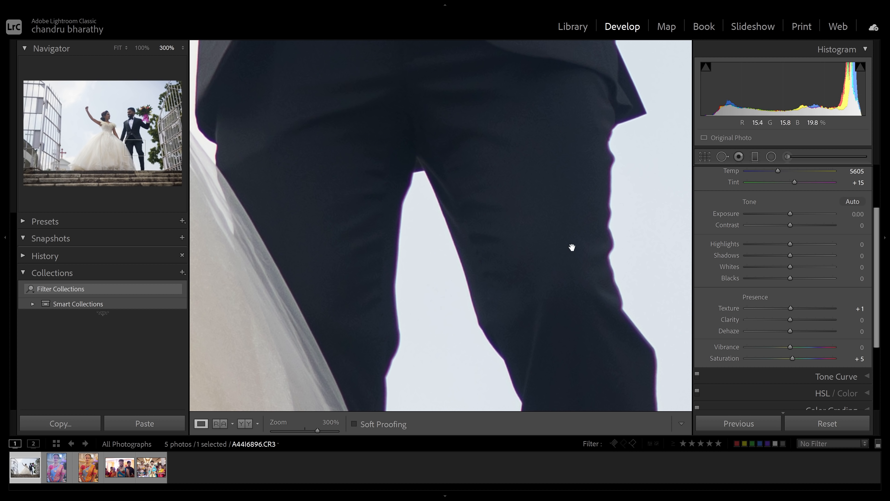
# Step: Try raising the Whites to +68 on the wedding couple, and reset the Whites
pyautogui.moveTo(548, 219); pyautogui.dragTo(600, 181)
pyautogui.hotkey('ctrl', '-')
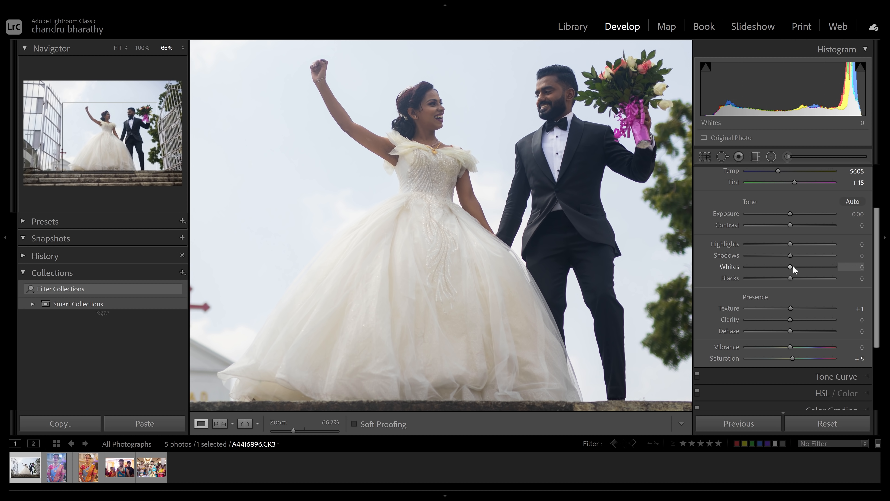
pyautogui.moveTo(484, 284); pyautogui.dragTo(495, 274)
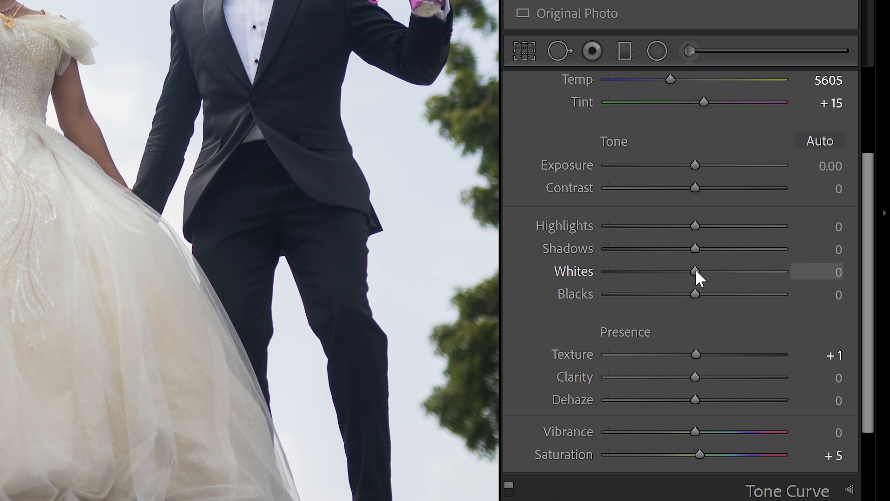
pyautogui.moveTo(695, 271); pyautogui.dragTo(749, 265)
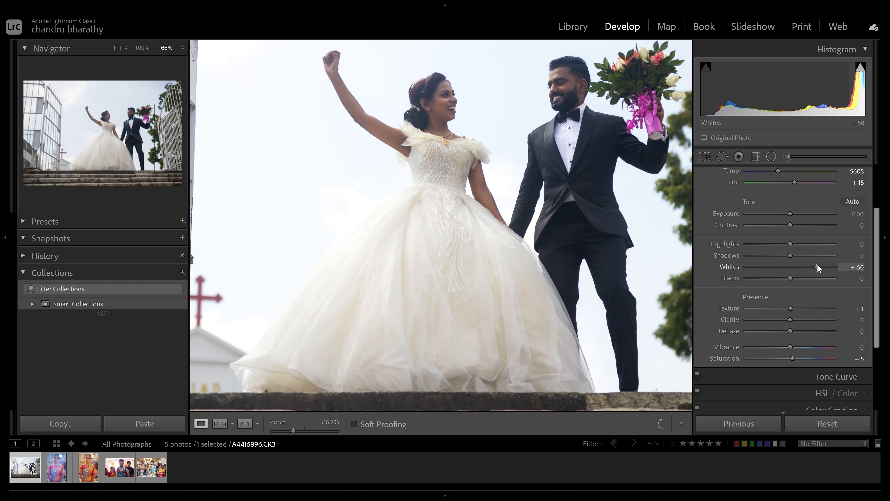
pyautogui.moveTo(817, 264); pyautogui.dragTo(820, 266)
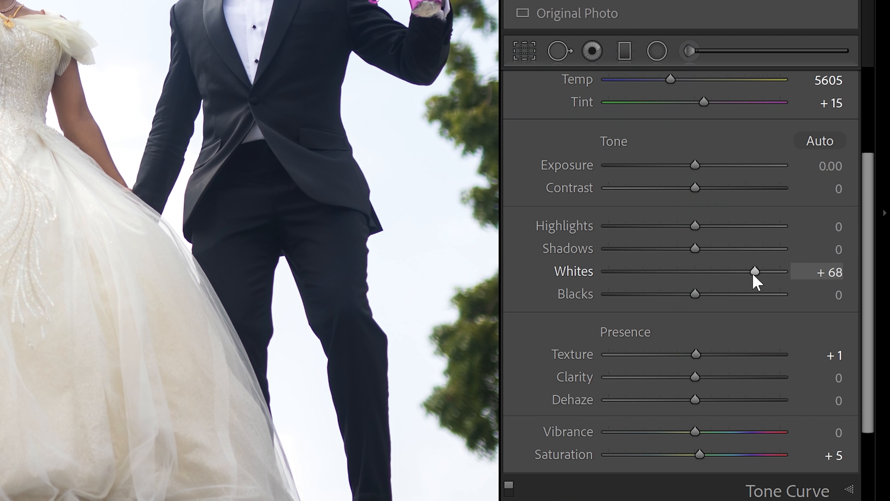
pyautogui.doubleClick(580, 272)
# Step: Raise the Whites to +41 using the clipping preview to check for blown-out areas
pyautogui.press('alt')
pyautogui.moveTo(696, 271); pyautogui.dragTo(712, 275)
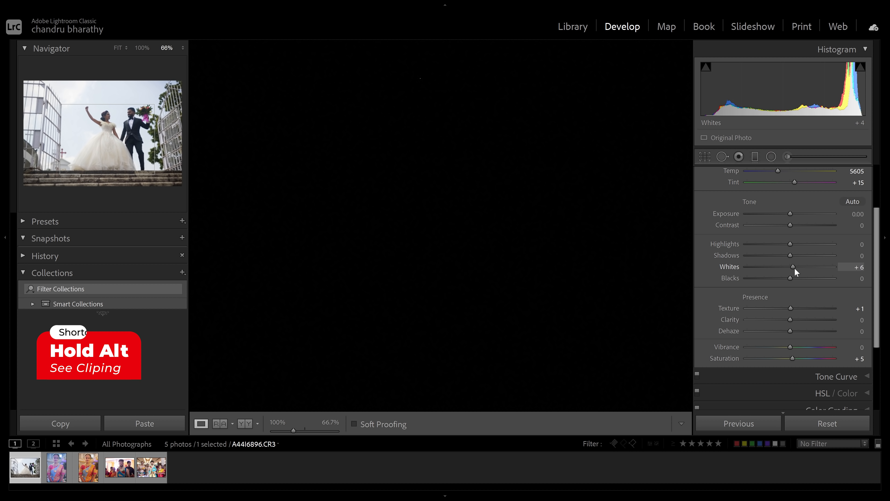
pyautogui.moveTo(798, 268)
pyautogui.mouseDown()
pyautogui.moveTo(838, 273)
pyautogui.moveTo(801, 275)
pyautogui.moveTo(809, 269)
pyautogui.mouseUp()
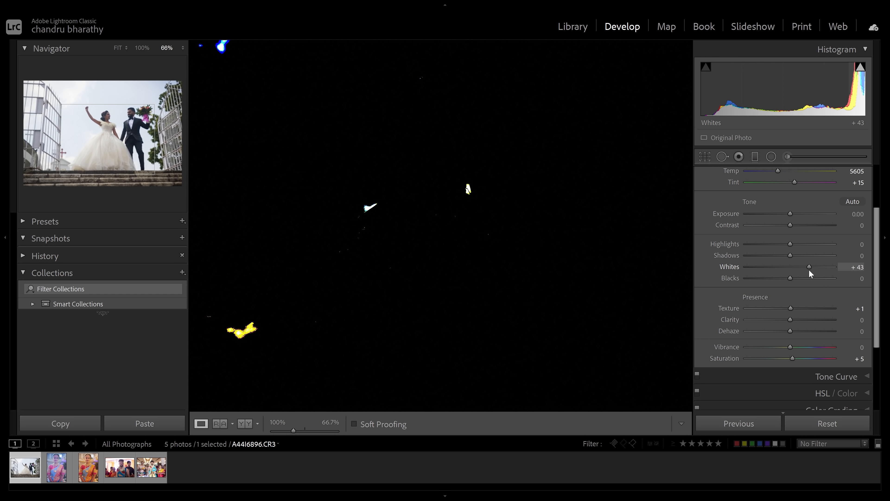
pyautogui.moveTo(808, 269); pyautogui.dragTo(808, 269)
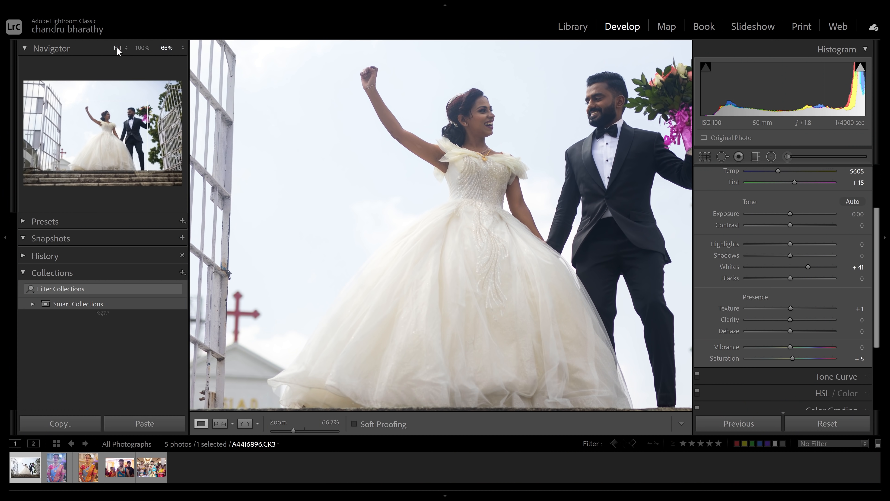
# Step: Fit the whole photo in view and reset all of its develop adjustments
pyautogui.click(117, 49)
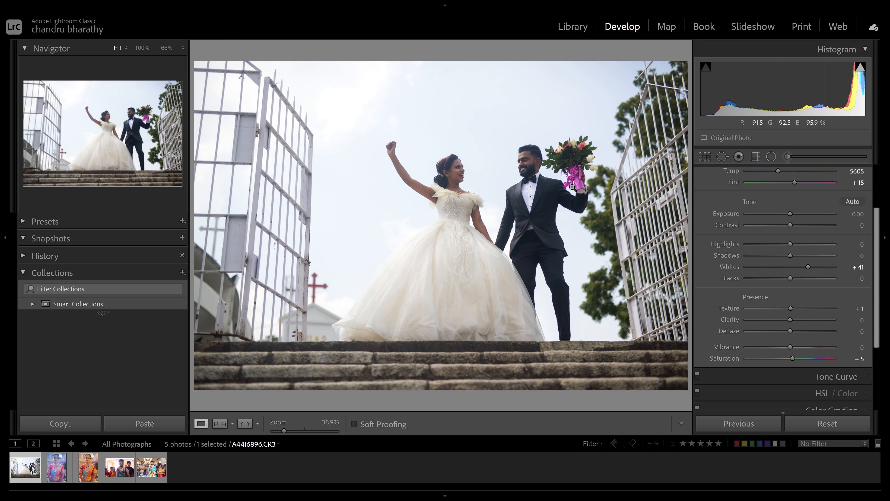
pyautogui.moveTo(877, 234); pyautogui.dragTo(877, 209)
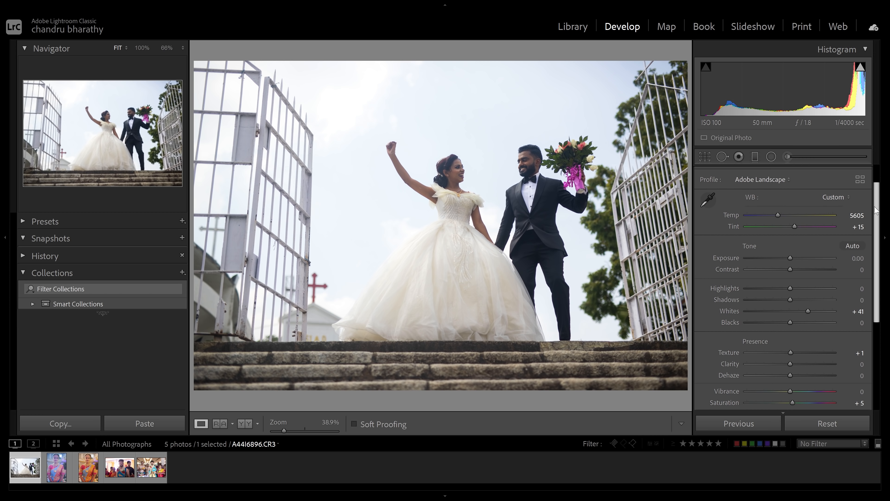
pyautogui.press('alt')
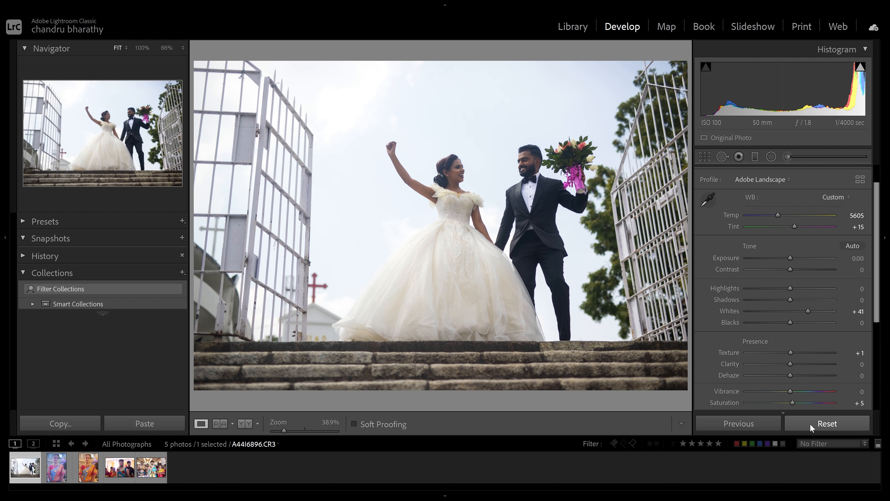
pyautogui.click(816, 423)
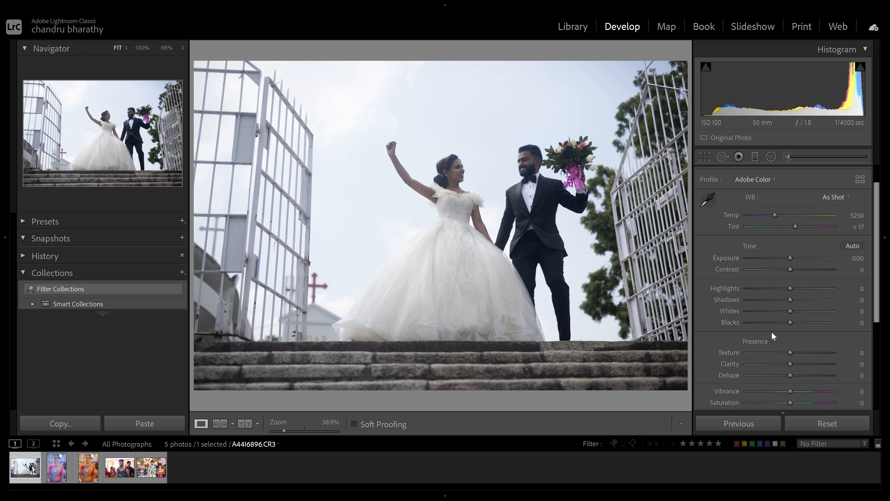
# Step: Compare the Adobe Landscape and Adobe Color profiles on the photo, and keep Adobe Landscape
pyautogui.click(755, 179)
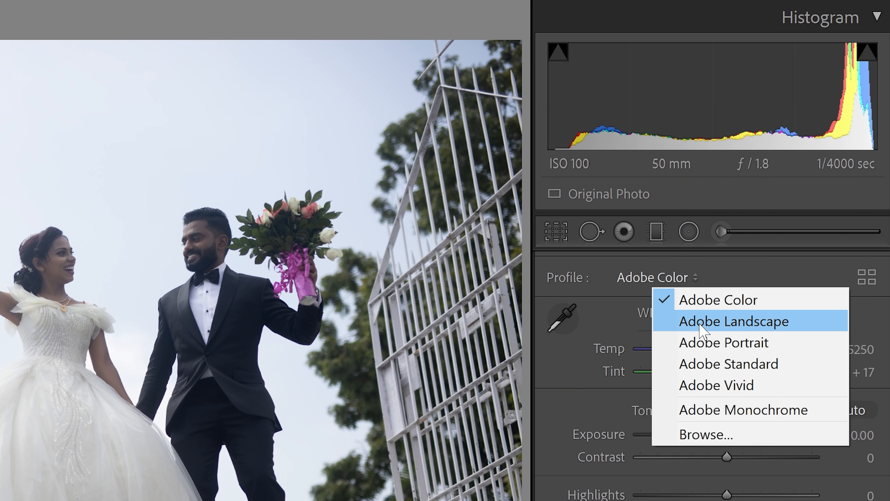
pyautogui.click(776, 201)
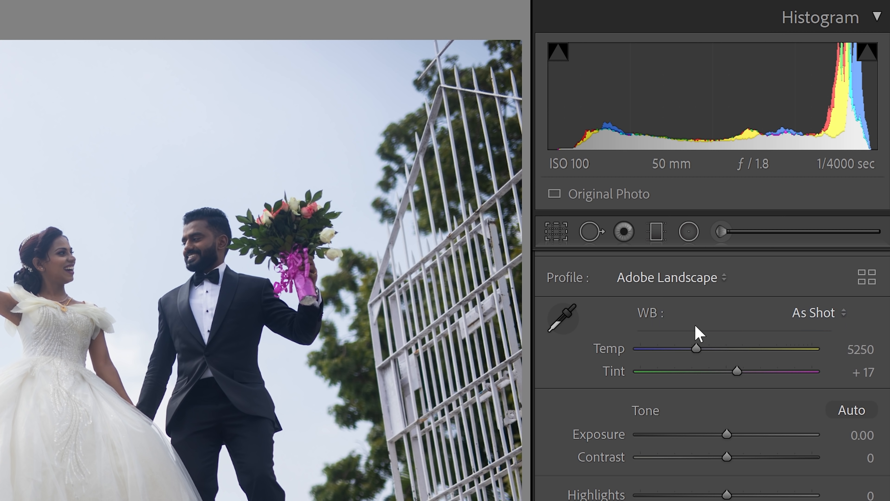
pyautogui.click(680, 281)
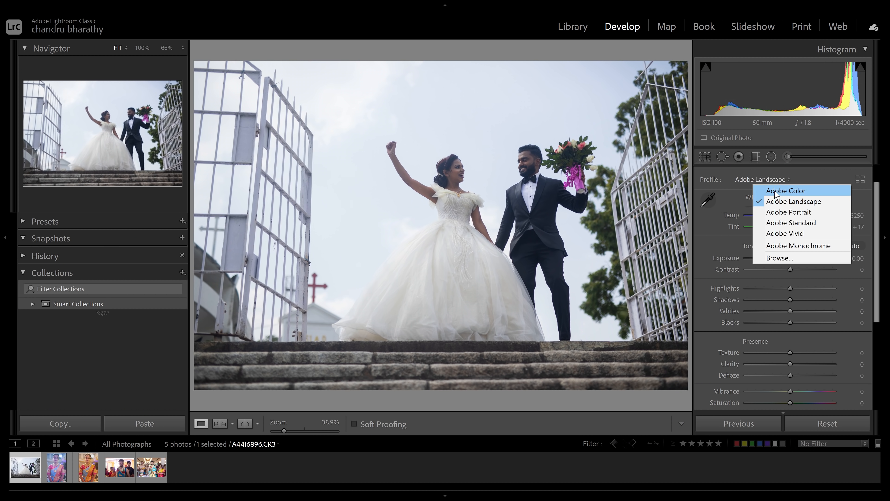
pyautogui.click(766, 188)
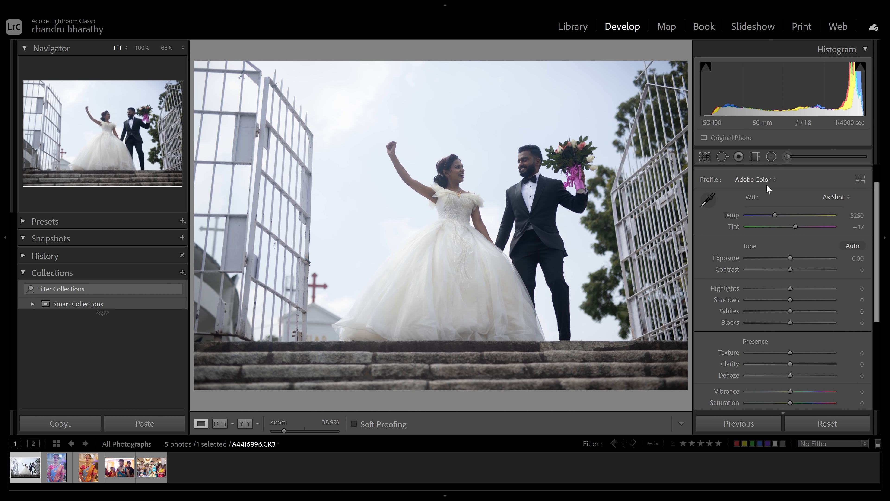
pyautogui.click(765, 178)
pyautogui.click(774, 201)
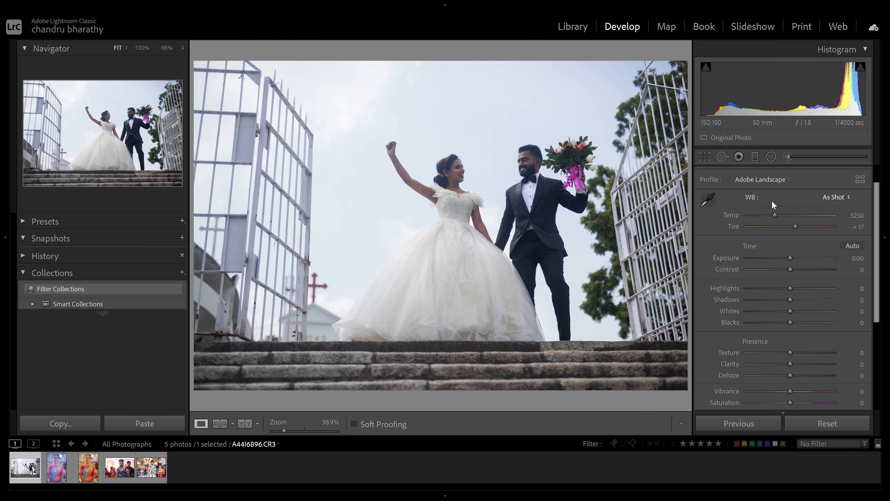
# Step: Try the Adobe Vivid, Adobe Portrait and Adobe Standard profiles, and return to Adobe Landscape
pyautogui.click(757, 179)
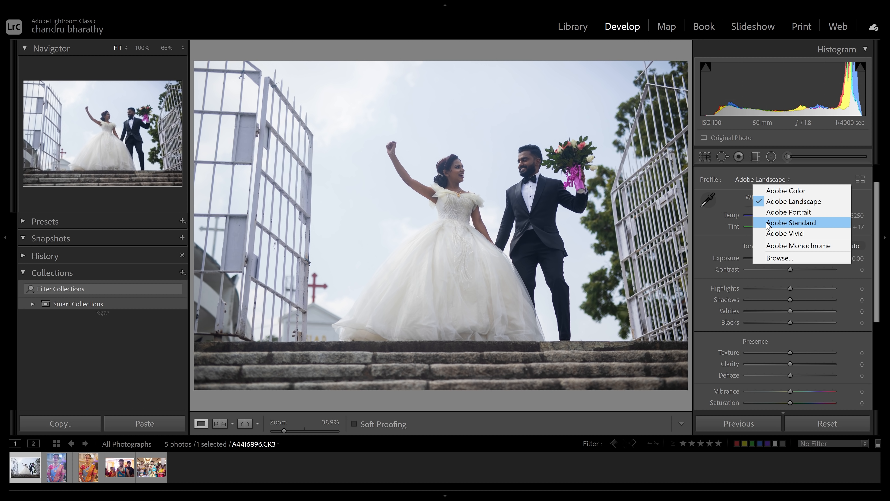
pyautogui.click(770, 233)
pyautogui.click(765, 179)
pyautogui.click(768, 212)
pyautogui.click(764, 179)
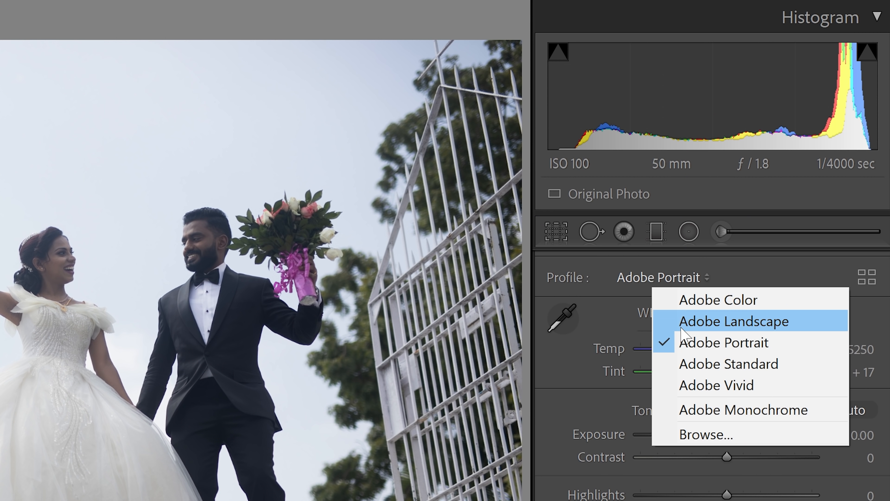
pyautogui.click(685, 366)
pyautogui.click(671, 278)
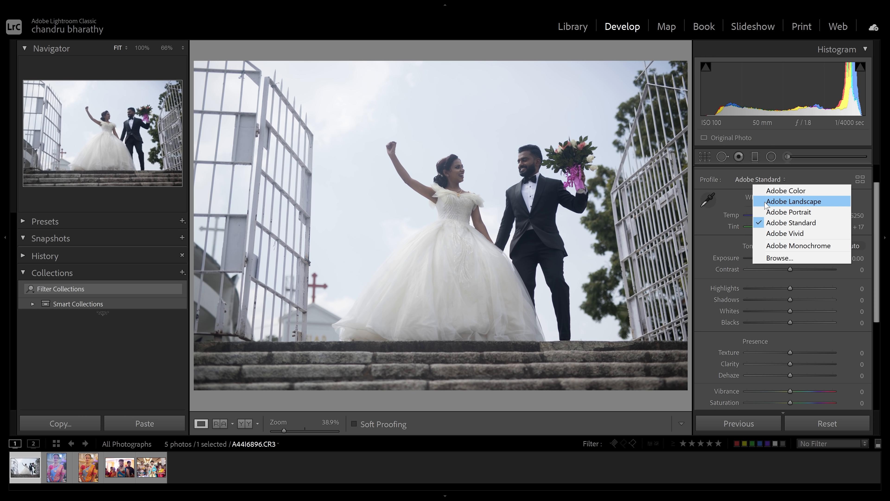
pyautogui.click(765, 205)
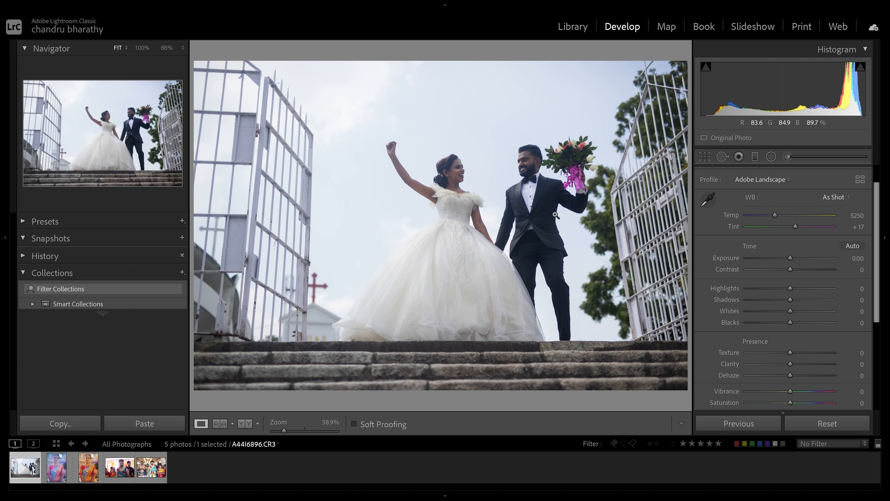
# Step: Compare the Adobe Color, Standard and Vivid profiles on the groom's face at 200% zoom, and return to Adobe Landscape
pyautogui.click(551, 174)
pyautogui.hotkey('ctrl', '=')
pyautogui.moveTo(664, 138); pyautogui.dragTo(496, 276)
pyautogui.click(757, 179)
pyautogui.click(767, 192)
pyautogui.click(755, 180)
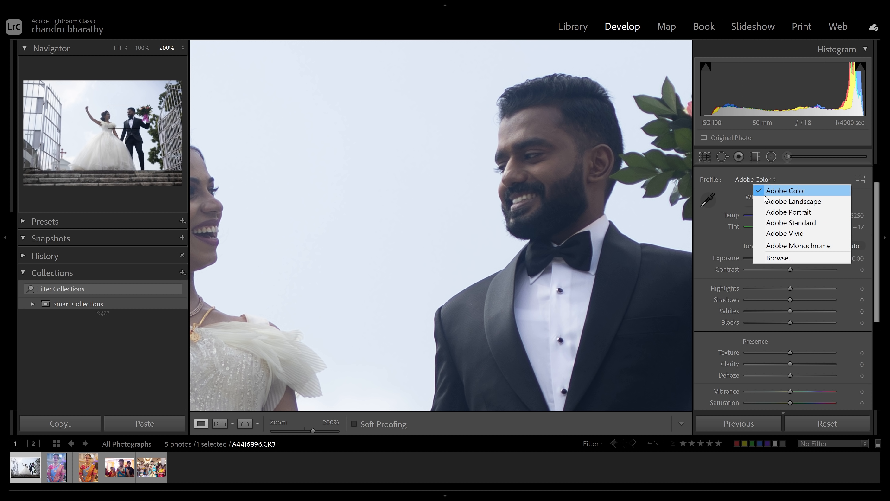
pyautogui.click(763, 223)
pyautogui.click(759, 179)
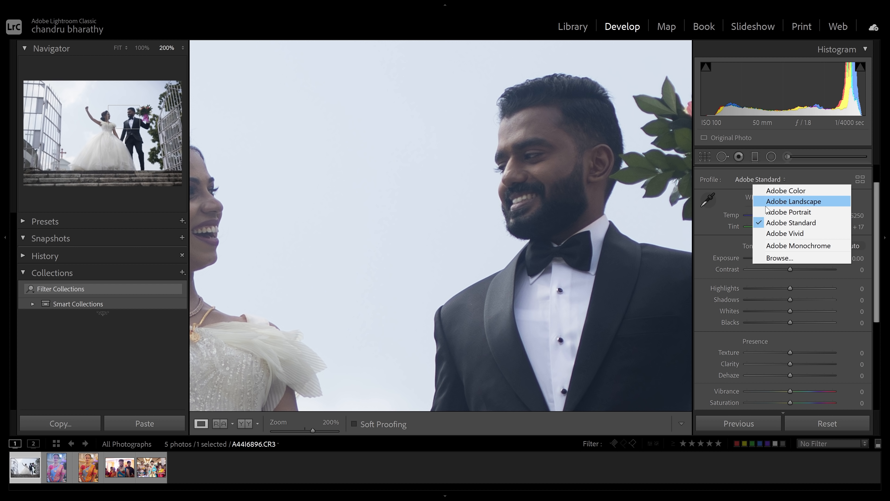
pyautogui.click(761, 232)
pyautogui.click(756, 179)
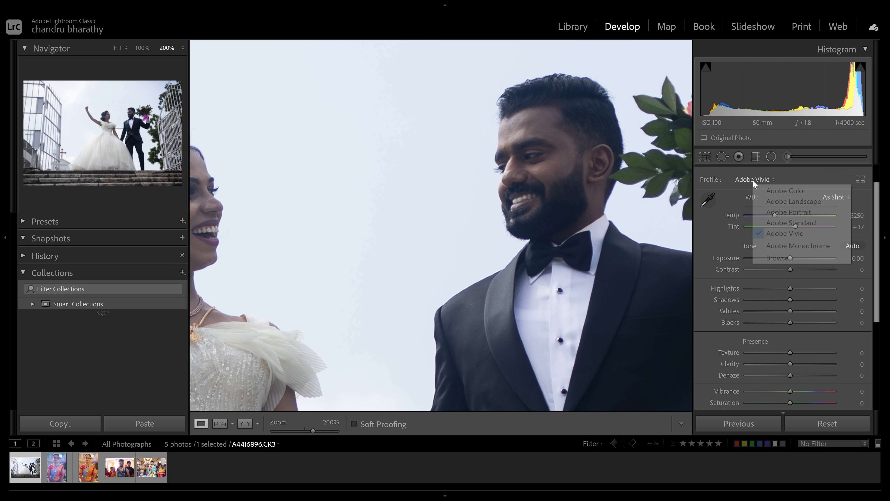
pyautogui.click(763, 203)
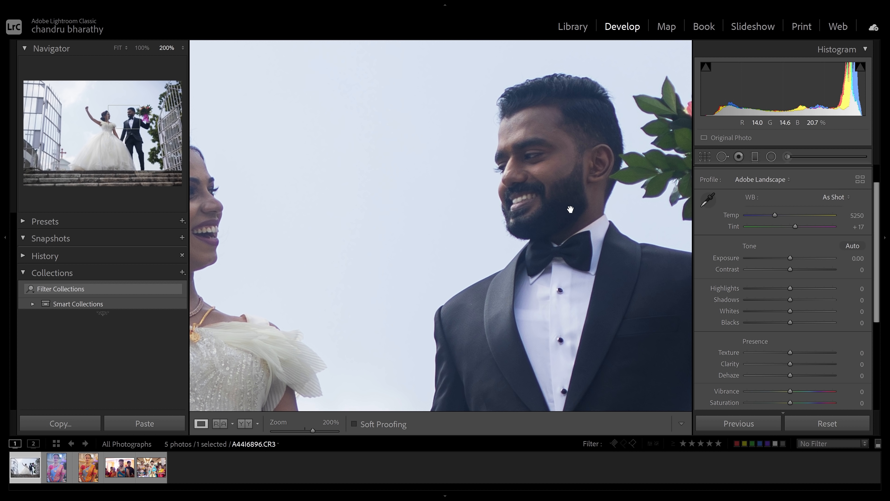
pyautogui.moveTo(574, 213); pyautogui.dragTo(565, 206)
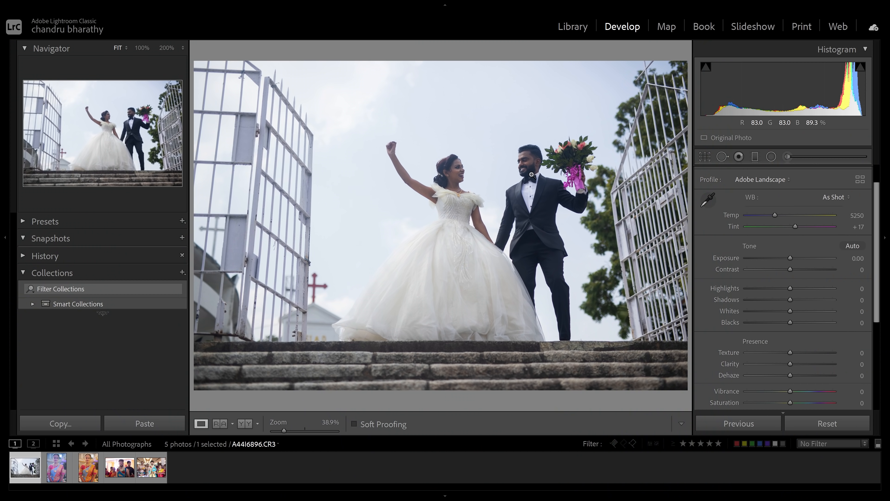
# Step: Sample a neutral from the bride's white gown for the white balance, and settle on Temp 5450 with Tint +17
pyautogui.click(529, 174)
pyautogui.moveTo(525, 195); pyautogui.dragTo(663, 194)
pyautogui.scroll(-5, 578, 233)
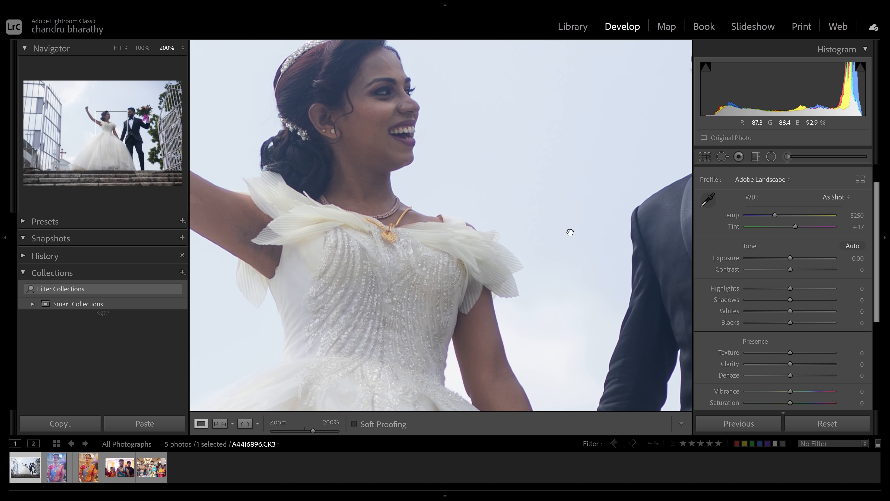
pyautogui.click(707, 199)
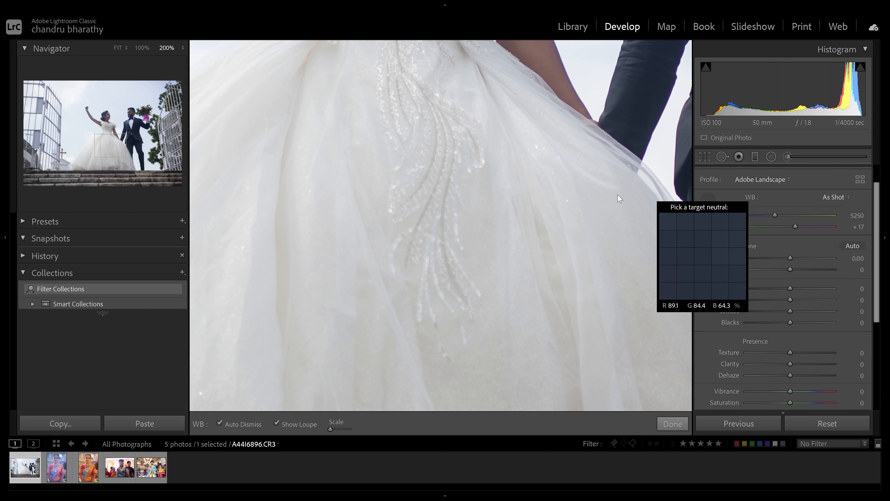
pyautogui.click(564, 210)
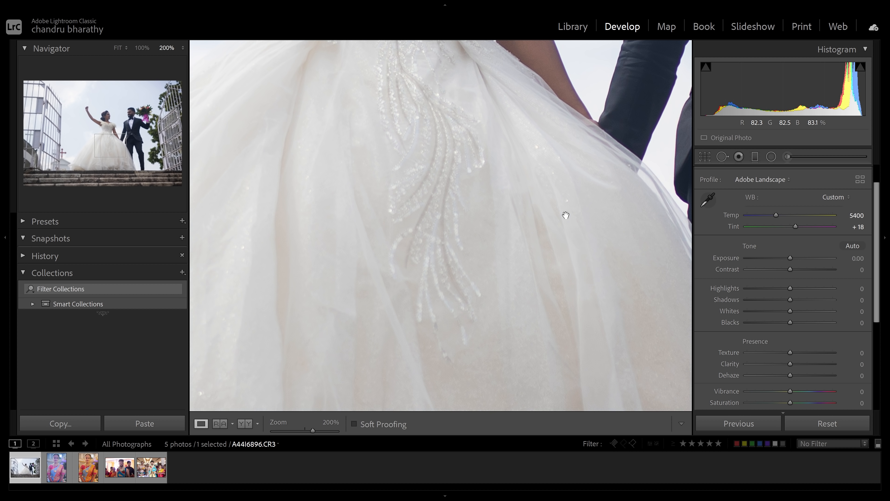
pyautogui.moveTo(573, 106); pyautogui.dragTo(531, 270)
pyautogui.click(532, 270)
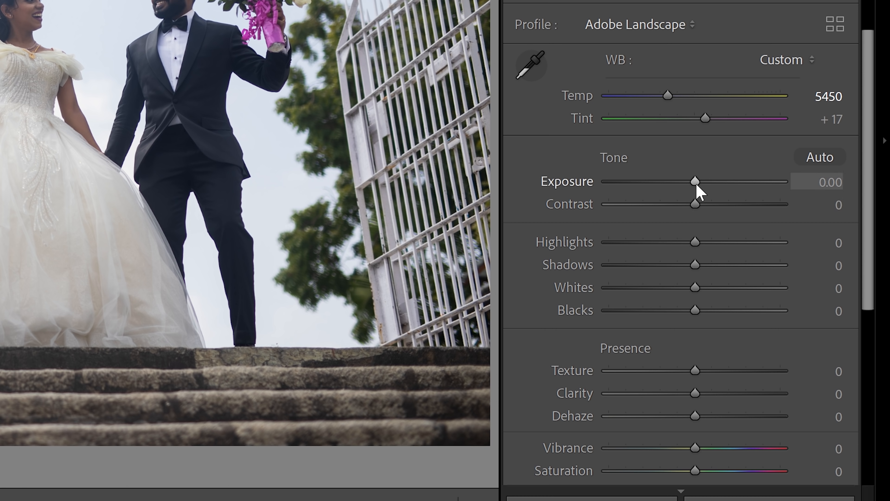
# Step: Set the Exposure to +0.32, the Contrast to −41 and the Highlights to −100
pyautogui.moveTo(695, 180); pyautogui.dragTo(701, 185)
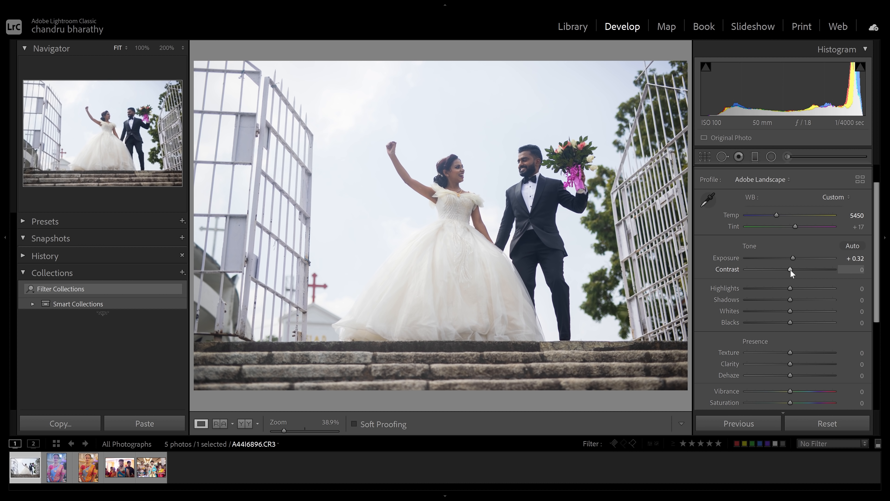
pyautogui.moveTo(790, 271); pyautogui.dragTo(711, 294)
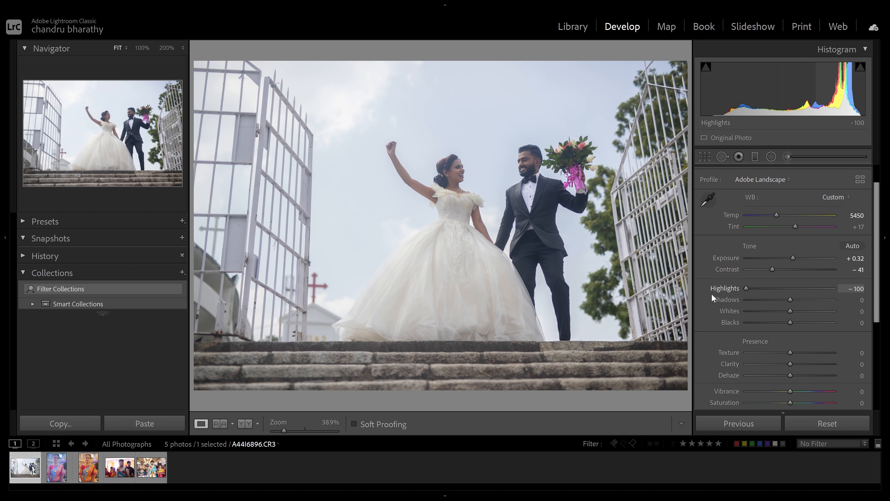
# Step: Set the Shadows to −31 and, after trying +100 and checking the clipping preview, the Whites to +31
pyautogui.moveTo(790, 302); pyautogui.dragTo(805, 312)
pyautogui.press('alt')
pyautogui.press('alt')
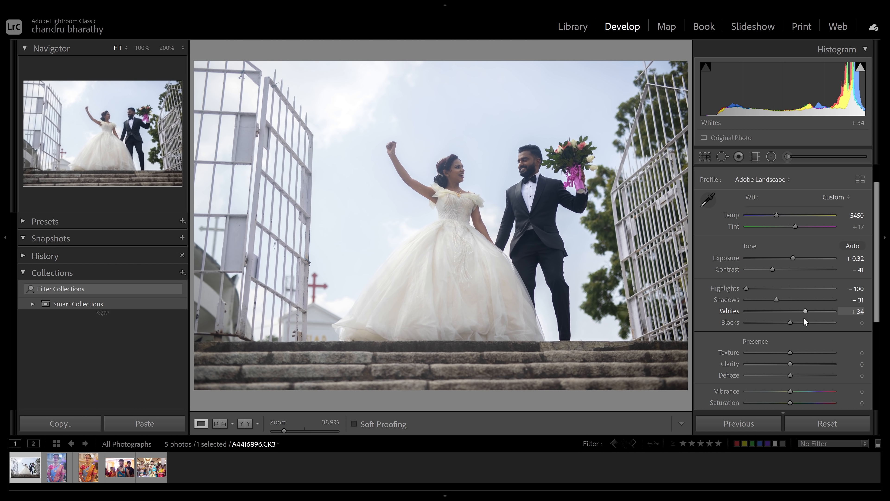
pyautogui.press('alt')
pyautogui.moveTo(806, 310); pyautogui.dragTo(836, 308)
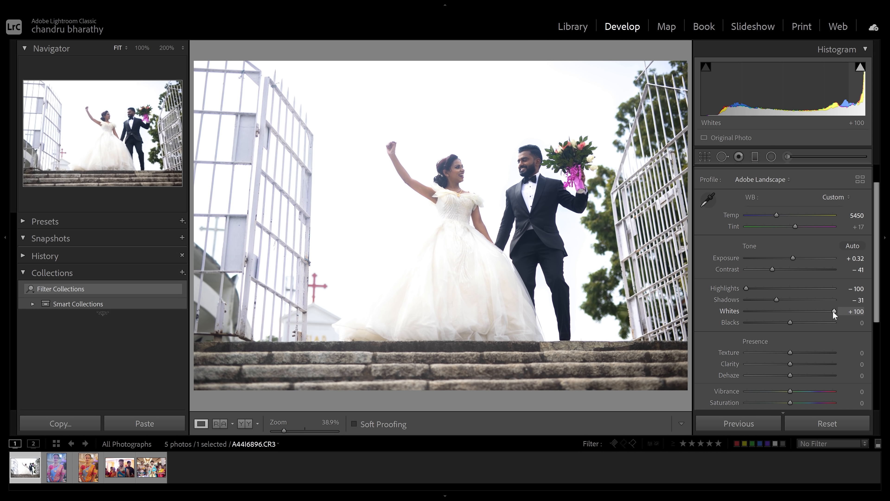
pyautogui.press('alt')
pyautogui.moveTo(834, 311); pyautogui.dragTo(804, 316)
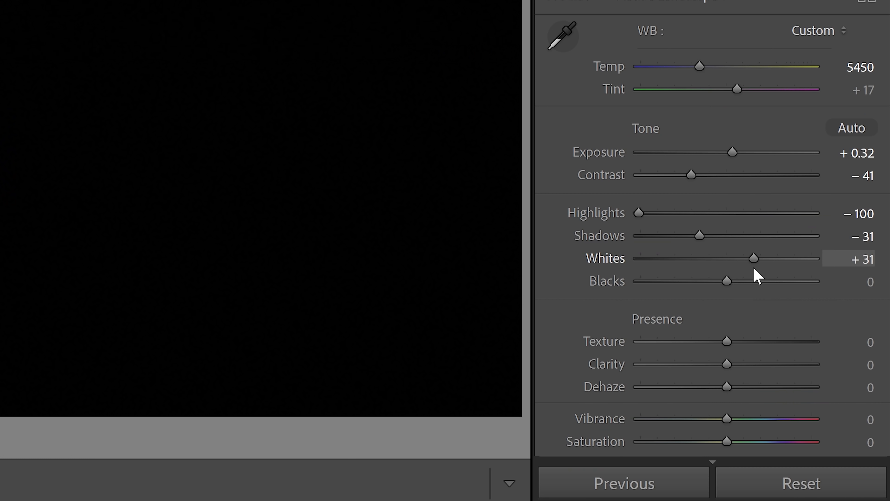
# Step: Raise the Blacks to +100, using the clipping preview while adjusting
pyautogui.moveTo(754, 269); pyautogui.dragTo(732, 283)
pyautogui.press('alt')
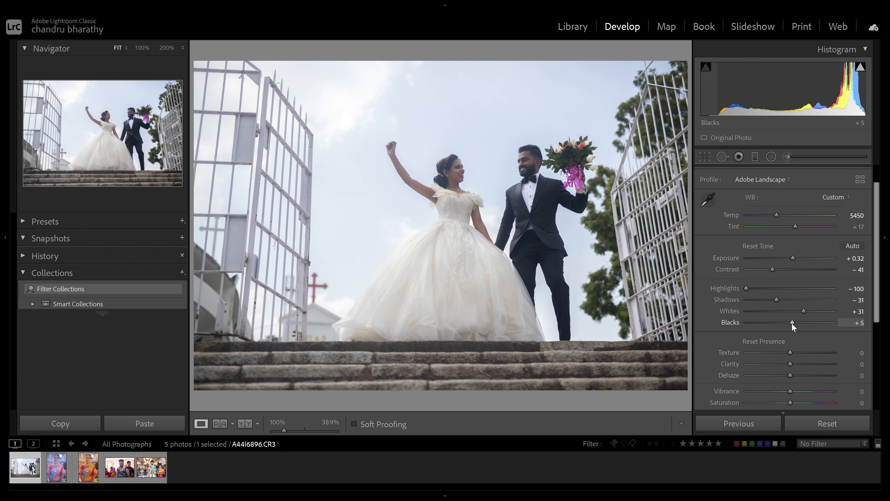
pyautogui.moveTo(792, 324); pyautogui.dragTo(884, 324)
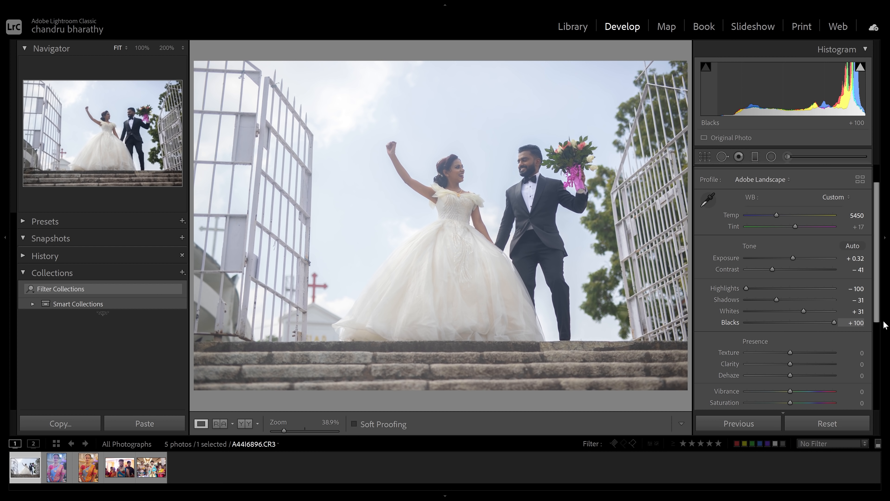
# Step: Set the Texture to +22 and the Clarity to −17 while inspecting the couple's faces at 200% zoom, and the Contrast to −45
pyautogui.scroll(-2, 795, 336)
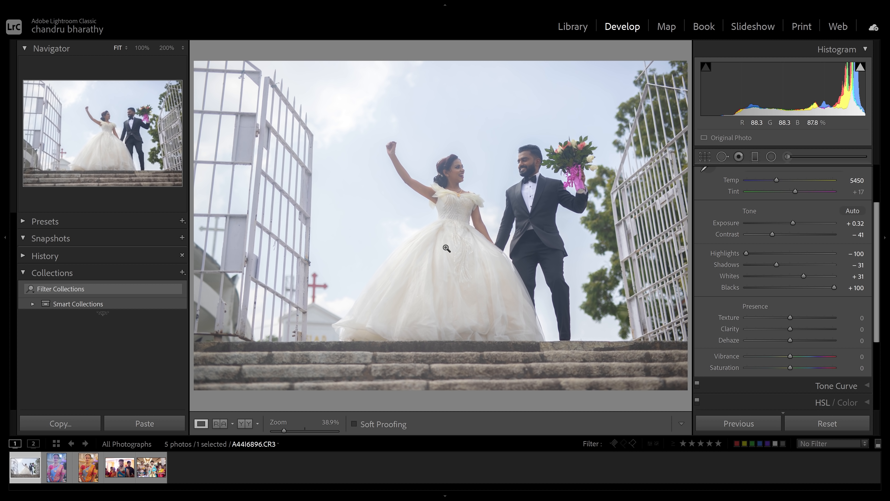
pyautogui.click(446, 245)
pyautogui.moveTo(480, 273); pyautogui.dragTo(521, 288)
pyautogui.moveTo(532, 167); pyautogui.dragTo(391, 274)
pyautogui.moveTo(569, 181); pyautogui.dragTo(497, 292)
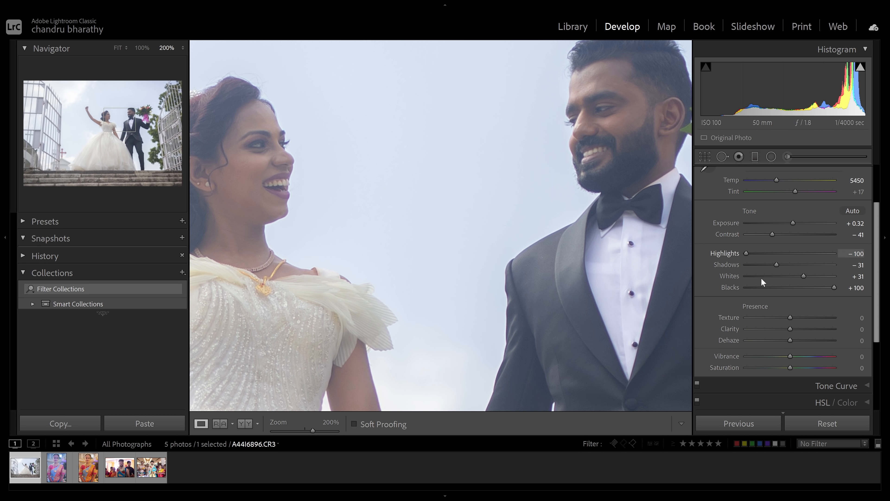
pyautogui.moveTo(790, 318); pyautogui.dragTo(776, 334)
pyautogui.moveTo(588, 266); pyautogui.dragTo(567, 245)
pyautogui.click(657, 319)
pyautogui.moveTo(772, 234)
pyautogui.mouseDown()
pyautogui.moveTo(791, 240)
pyautogui.moveTo(769, 240)
pyautogui.mouseUp()
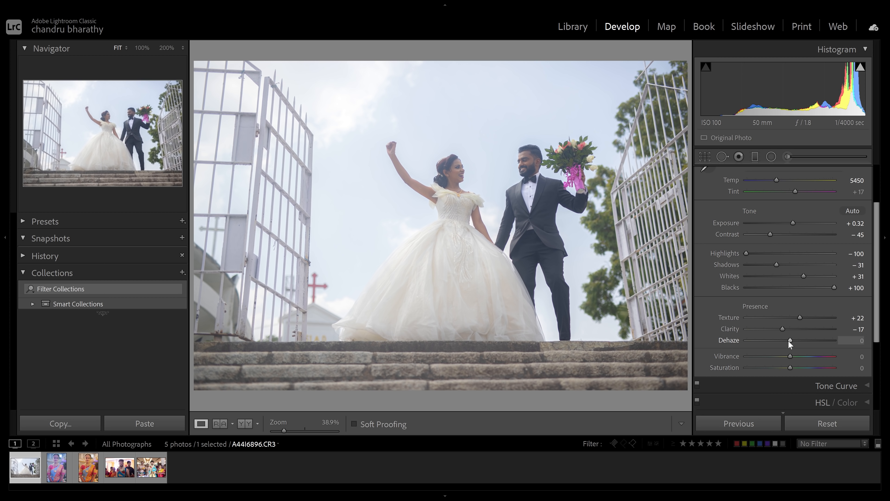
# Step: Set the Dehaze to +63, the Saturation to −26 and the Vibrance to +29
pyautogui.moveTo(790, 340); pyautogui.dragTo(798, 340)
pyautogui.moveTo(789, 339); pyautogui.dragTo(820, 344)
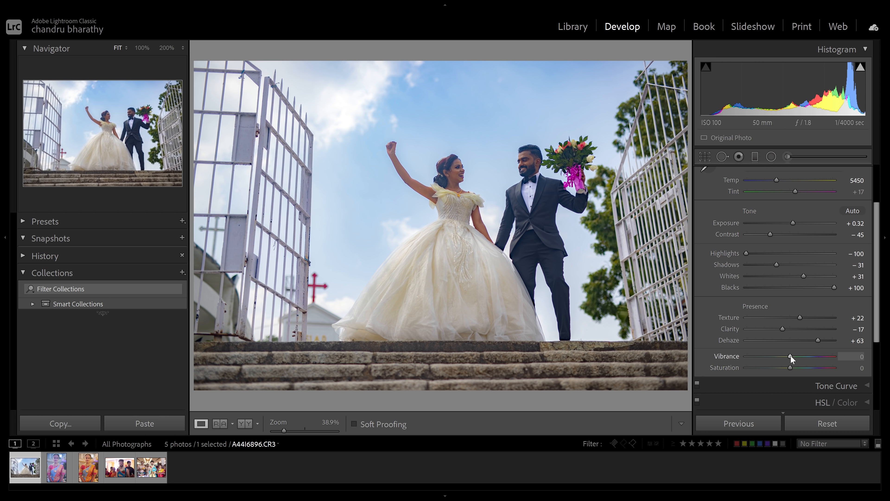
pyautogui.moveTo(787, 365); pyautogui.dragTo(777, 372)
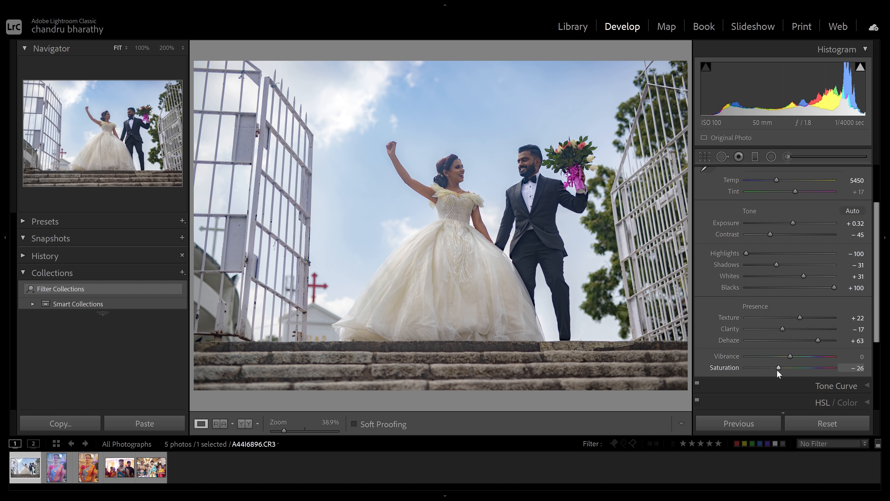
pyautogui.moveTo(790, 356); pyautogui.dragTo(816, 357)
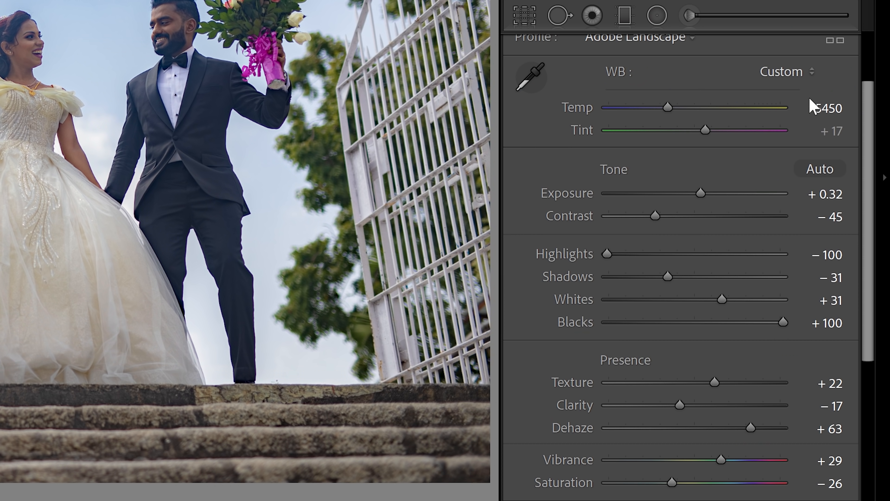
# Step: Set the white balance Temp to 5300, the Shadows to +23 and the Contrast to −32
pyautogui.moveTo(827, 112); pyautogui.dragTo(823, 112)
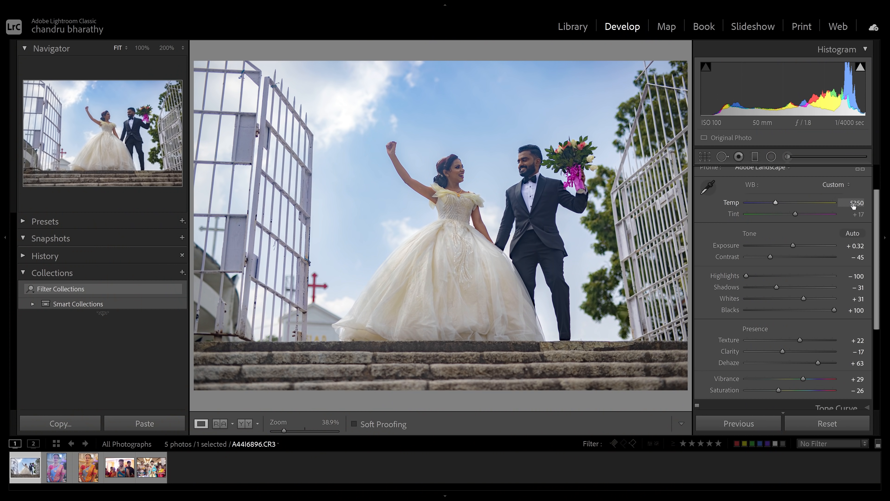
pyautogui.moveTo(854, 205); pyautogui.dragTo(854, 205)
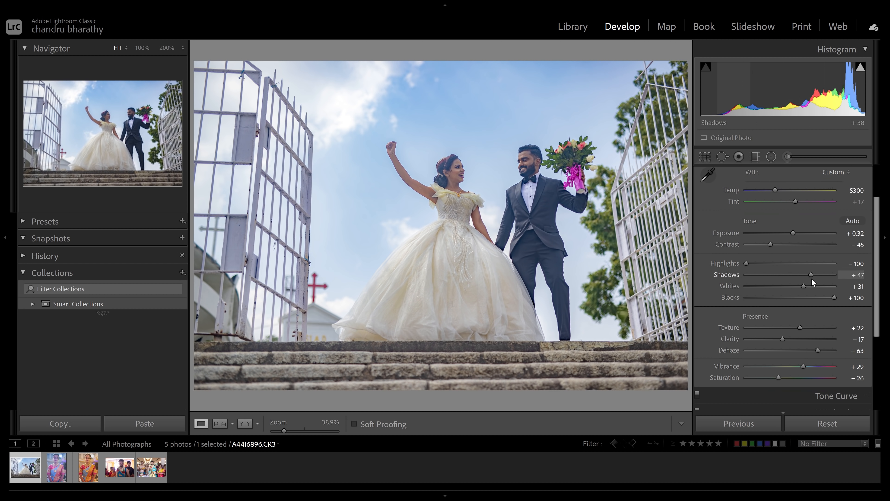
pyautogui.moveTo(812, 278); pyautogui.dragTo(801, 278)
pyautogui.moveTo(770, 244); pyautogui.dragTo(777, 244)
# Step: Try the Adobe Vivid profile on the couple's photo and return to Adobe Landscape
pyautogui.moveTo(875, 235)
pyautogui.mouseDown()
pyautogui.moveTo(879, 255)
pyautogui.moveTo(879, 230)
pyautogui.mouseUp()
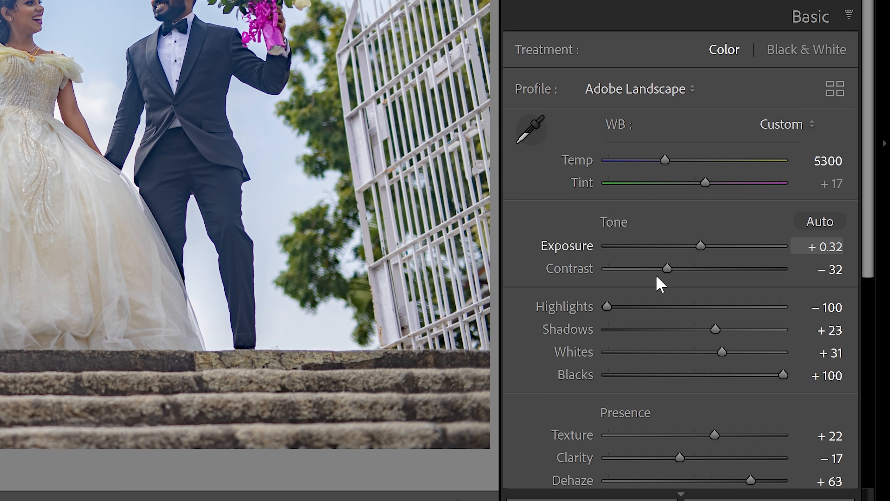
pyautogui.click(635, 92)
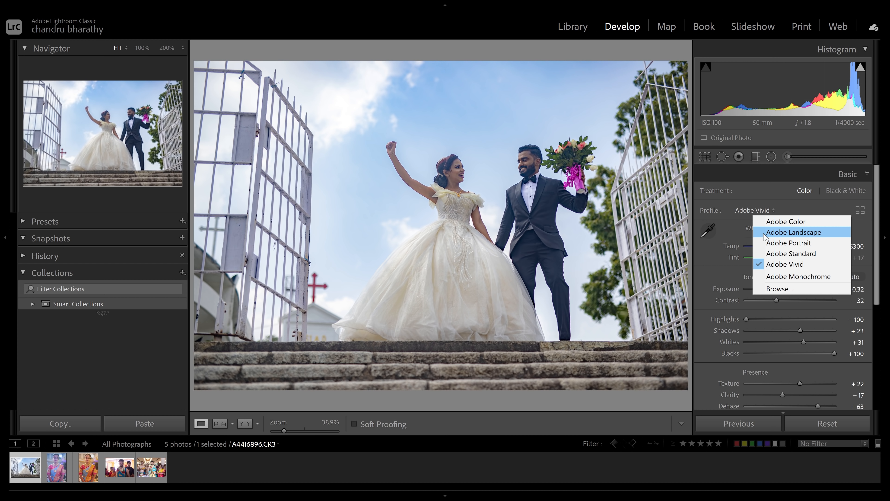
pyautogui.click(645, 135)
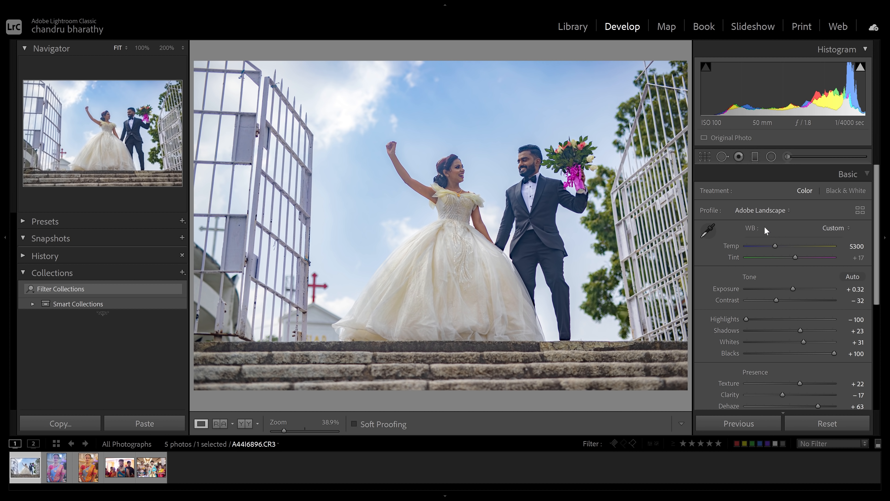
# Step: Set the Dehaze to +41, Contrast to −1, Shadows to −5 and Blacks to +92, and create a virtual copy of the photo
pyautogui.scroll(-3, 773, 228)
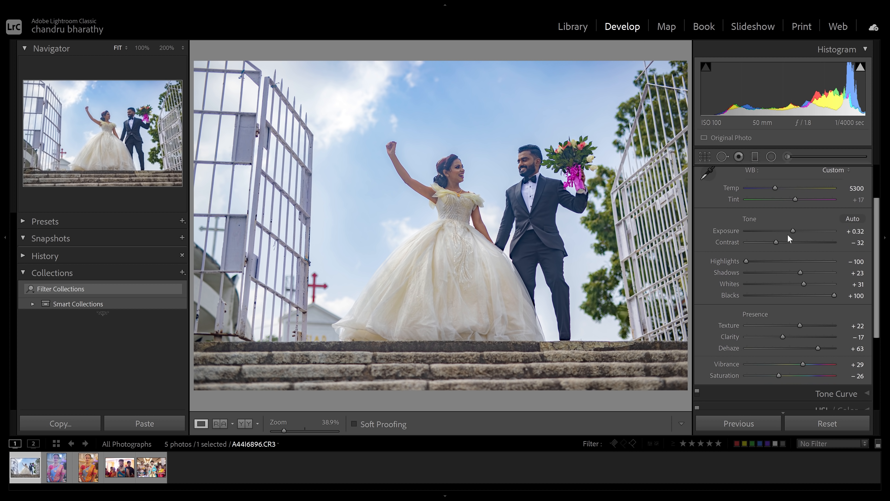
pyautogui.moveTo(793, 350); pyautogui.dragTo(809, 351)
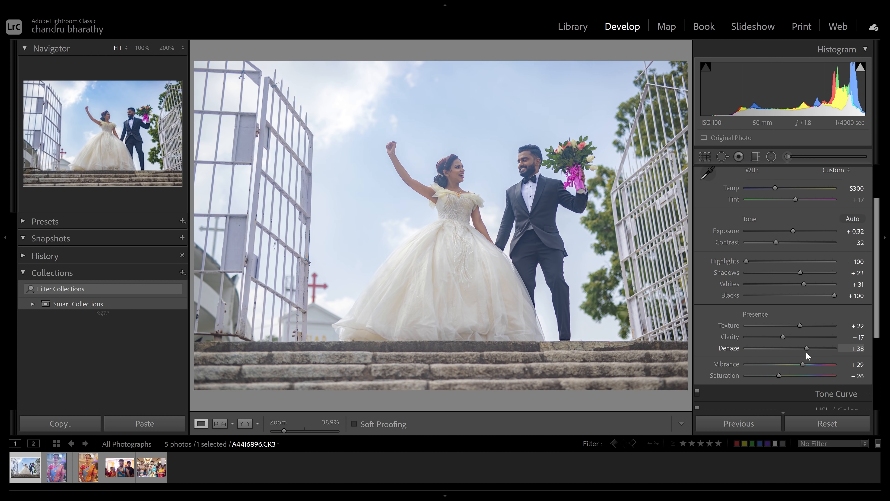
pyautogui.moveTo(777, 242); pyautogui.dragTo(790, 242)
pyautogui.moveTo(800, 273); pyautogui.dragTo(788, 272)
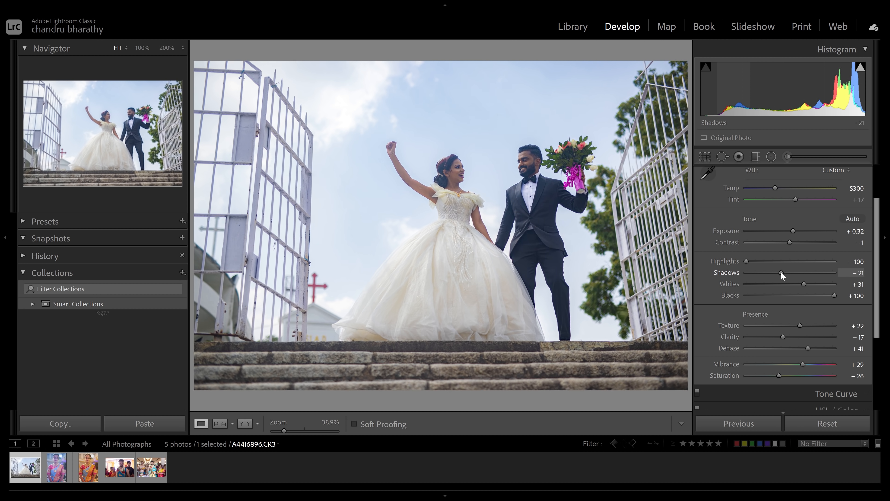
pyautogui.moveTo(834, 296); pyautogui.dragTo(877, 267)
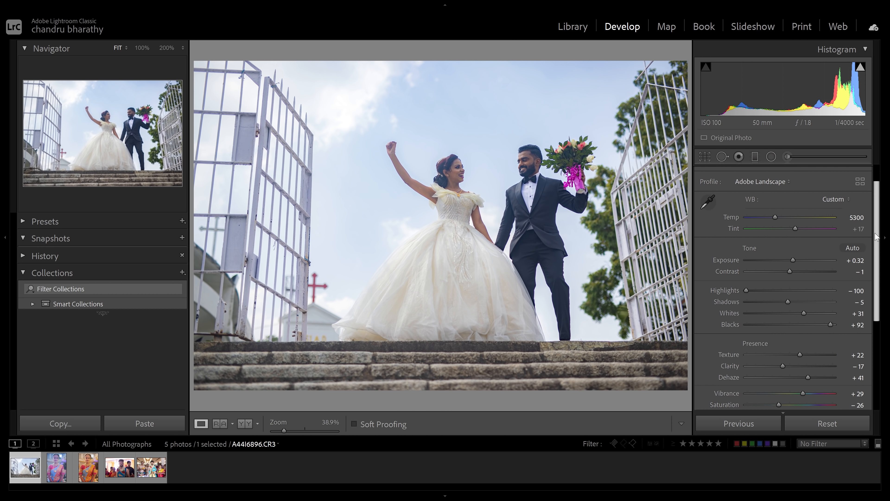
pyautogui.hotkey('ctrl', "'")
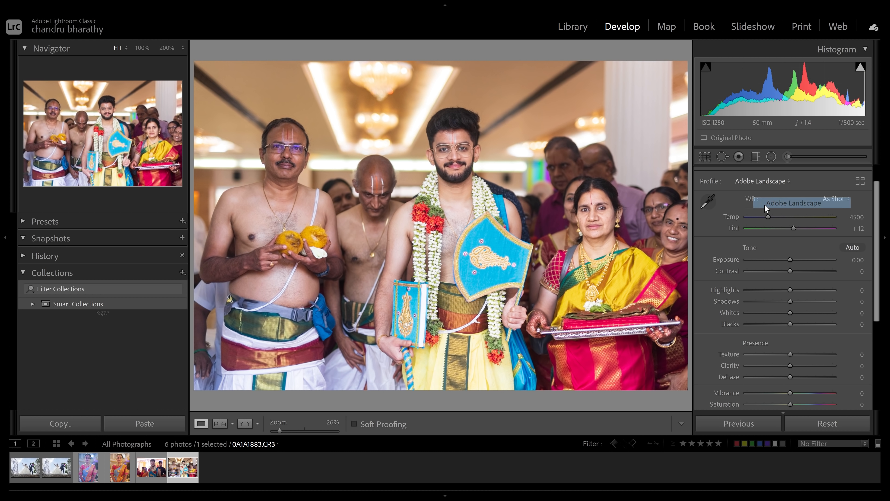
# Step: Compare the Adobe Portrait and Adobe Standard profiles on the group photo 0A1A1883.CR3, and settle on Adobe Landscape
pyautogui.click(761, 179)
pyautogui.click(764, 210)
pyautogui.click(758, 181)
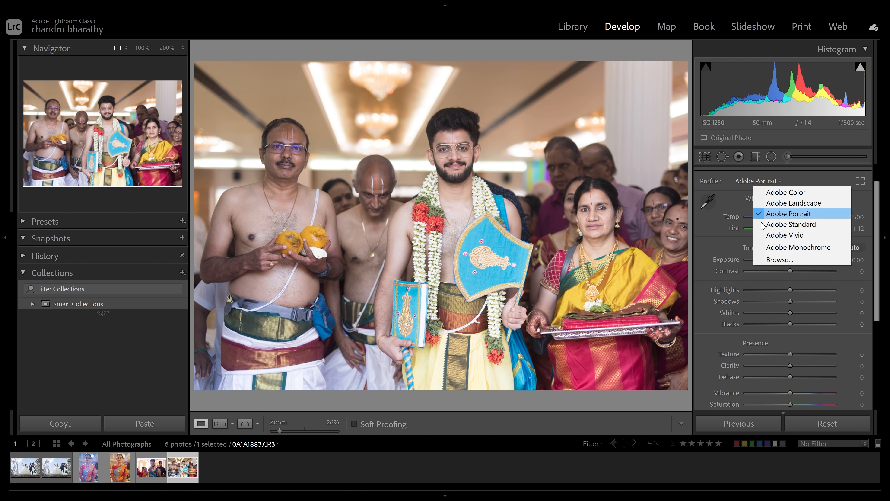
pyautogui.click(767, 224)
pyautogui.click(759, 181)
pyautogui.click(764, 203)
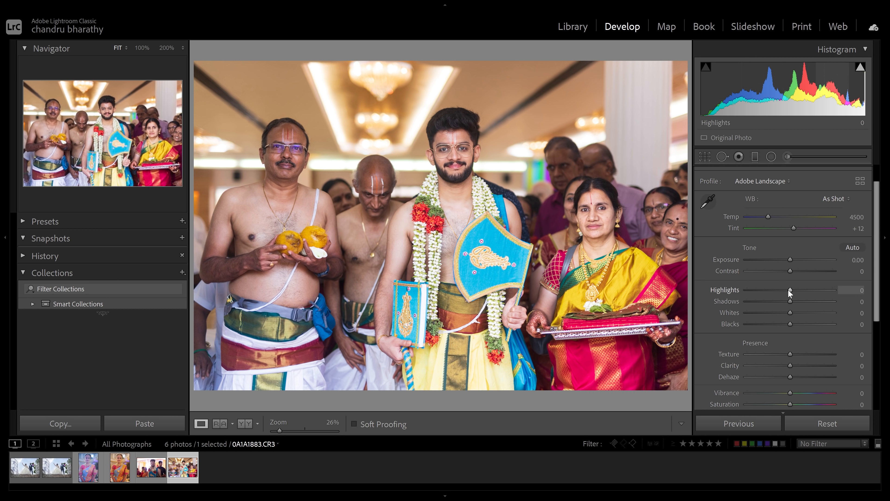
# Step: Set the group photo's Highlights to −100, Blacks to +100, Shadows to −91 and Whites to −21
pyautogui.moveTo(790, 289); pyautogui.dragTo(738, 282)
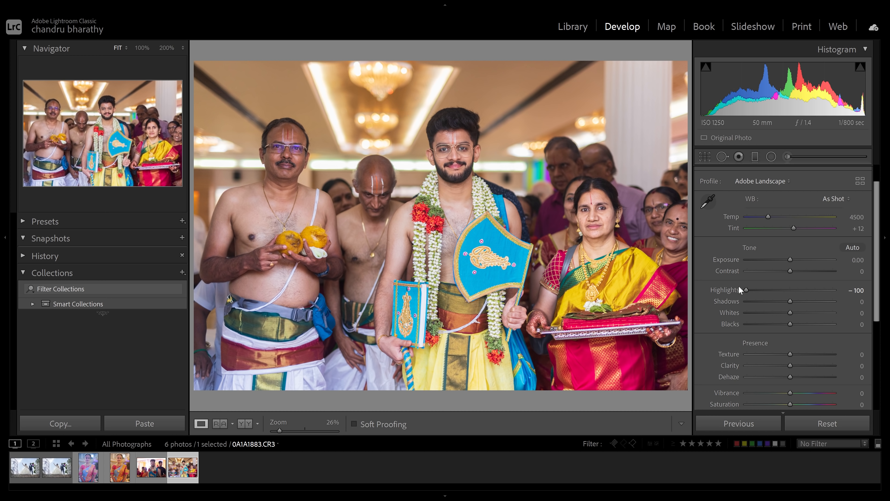
pyautogui.moveTo(792, 323); pyautogui.dragTo(857, 326)
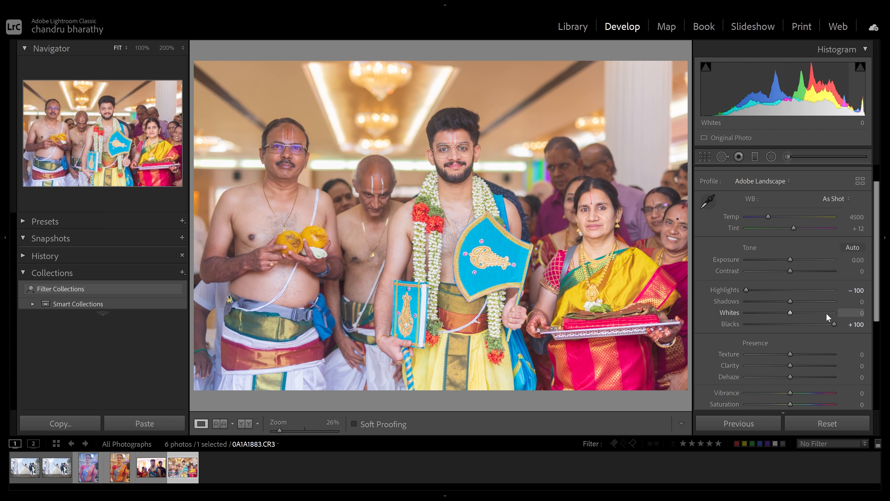
pyautogui.moveTo(789, 303); pyautogui.dragTo(749, 301)
pyautogui.moveTo(790, 312); pyautogui.dragTo(770, 313)
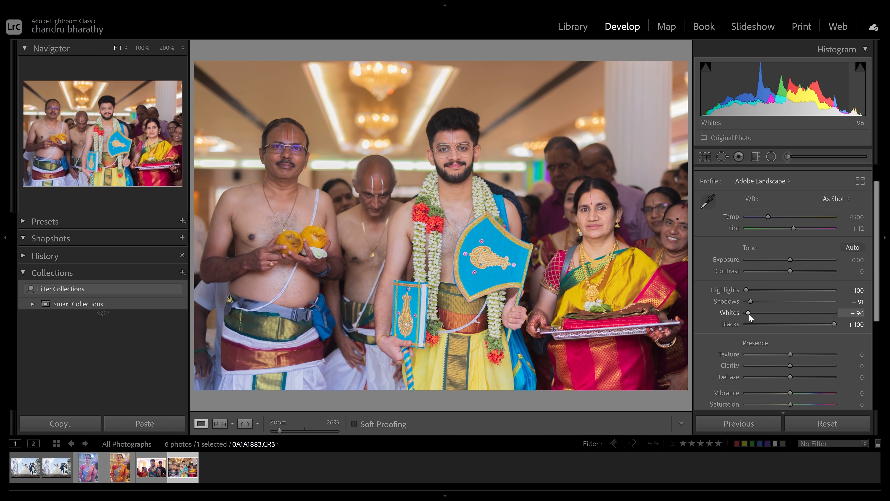
pyautogui.moveTo(644, 398); pyautogui.dragTo(737, 400)
pyautogui.moveTo(796, 316); pyautogui.dragTo(782, 315)
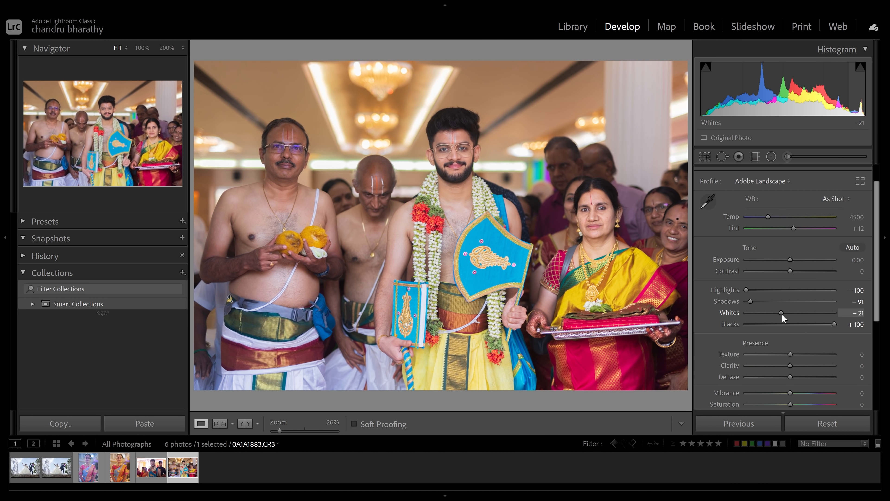
# Step: Set the Texture to +22 and the Clarity to −10 while inspecting the garlanded man's face at 200% zoom
pyautogui.click(471, 148)
pyautogui.moveTo(790, 355); pyautogui.dragTo(794, 355)
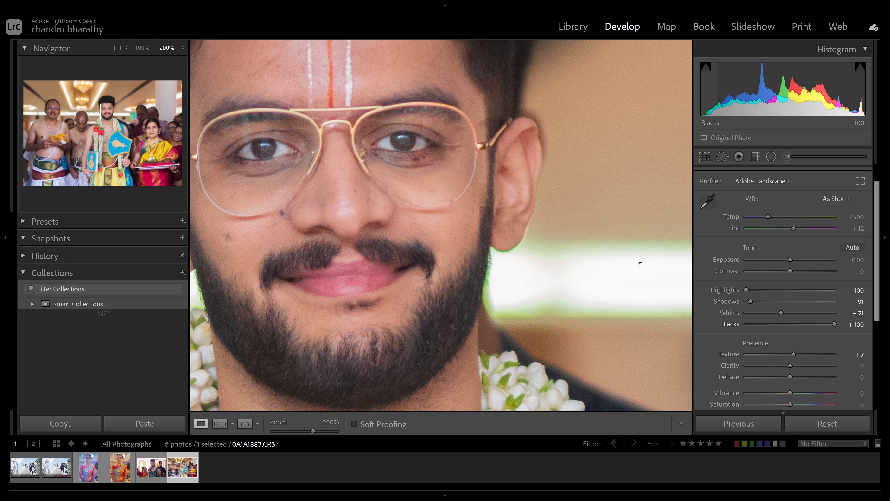
pyautogui.moveTo(793, 355)
pyautogui.mouseDown()
pyautogui.moveTo(801, 354)
pyautogui.moveTo(785, 367)
pyautogui.mouseUp()
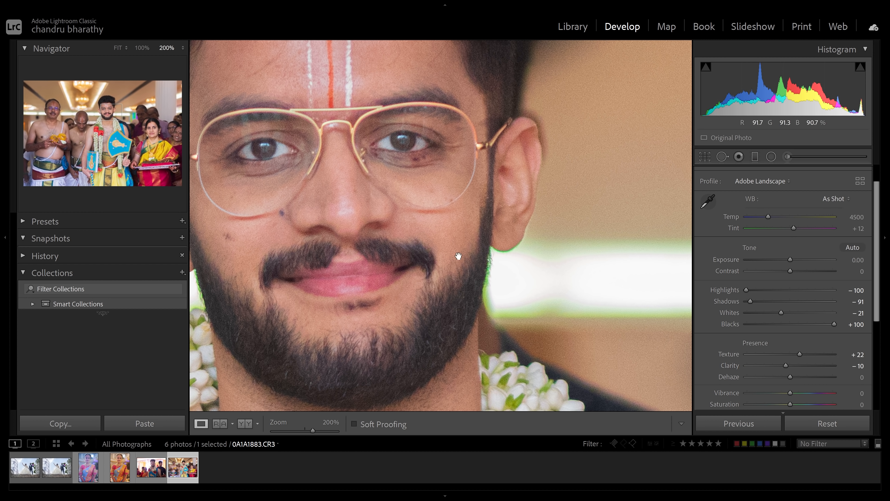
pyautogui.click(460, 257)
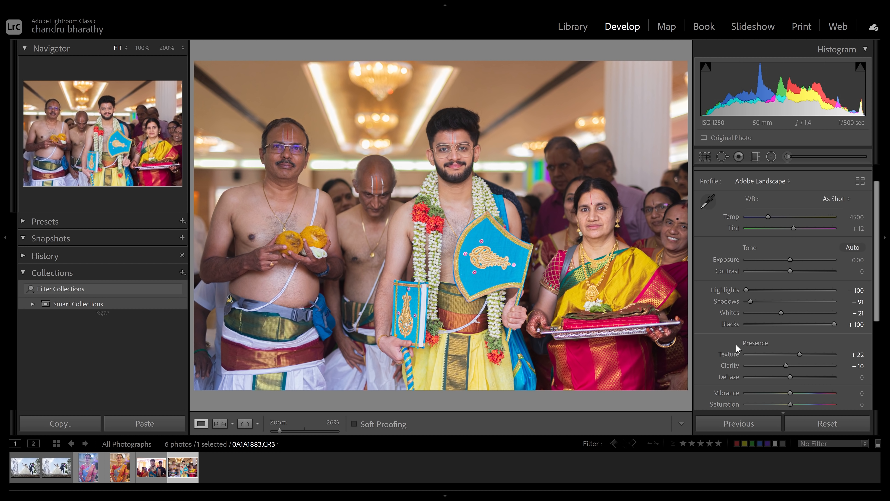
# Step: Set the group photo's Dehaze to −9 and lower the Shadows to −100
pyautogui.moveTo(788, 378)
pyautogui.mouseDown()
pyautogui.moveTo(780, 379)
pyautogui.moveTo(786, 383)
pyautogui.mouseUp()
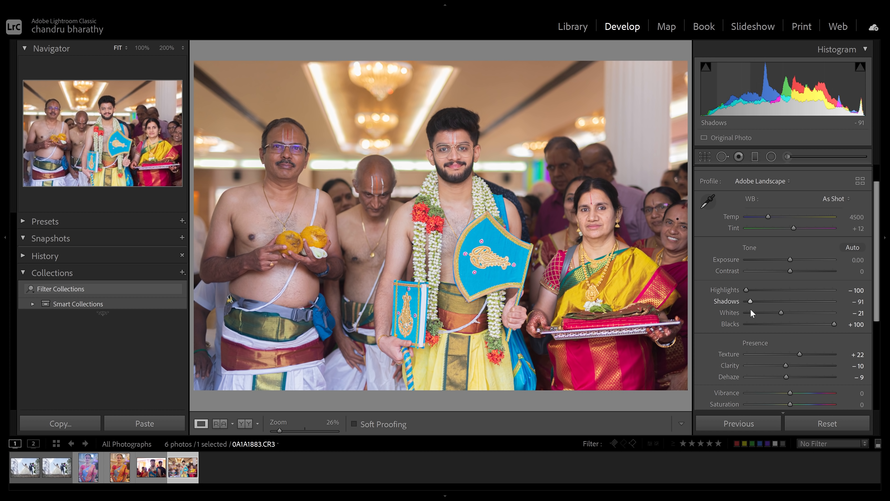
pyautogui.moveTo(751, 301); pyautogui.dragTo(740, 303)
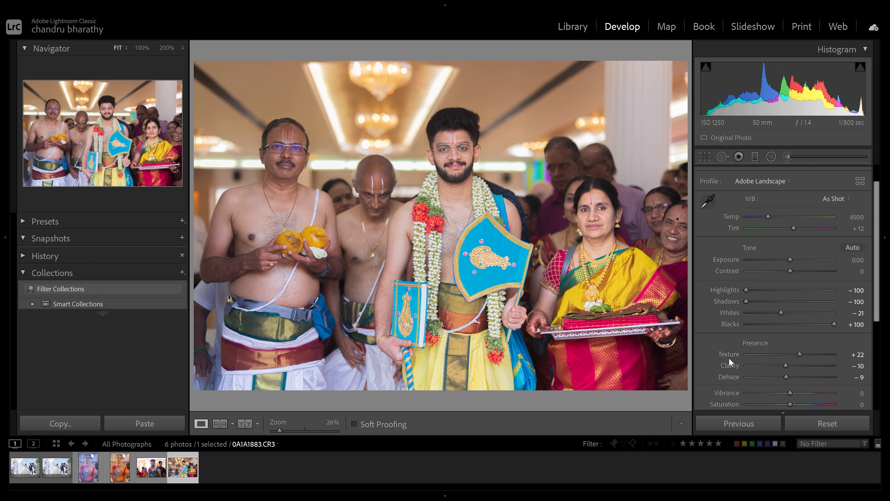
# Step: Compare the edited group photo with its unedited Before view several times
pyautogui.press('\\')
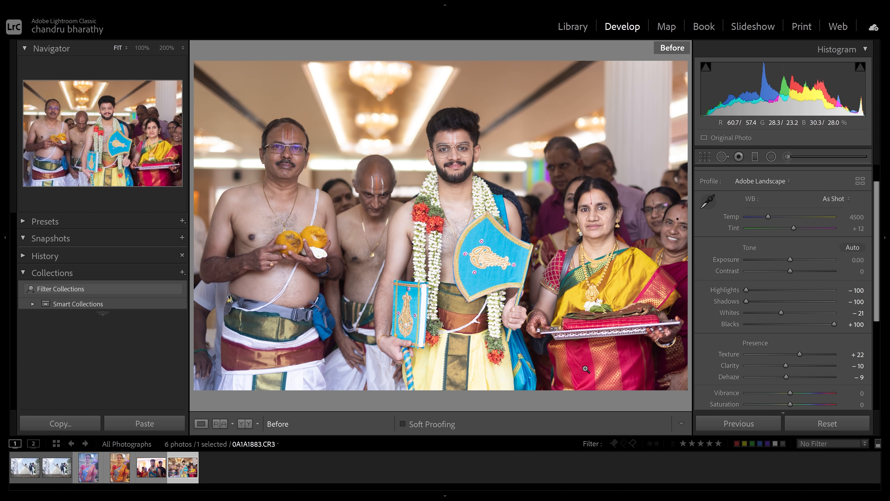
pyautogui.press('\\')
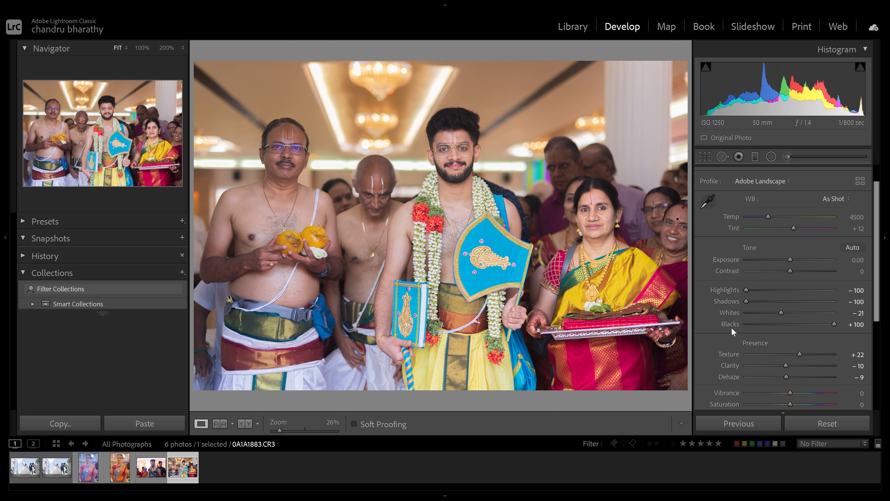
pyautogui.press('\\')
pyautogui.press('\\')
pyautogui.press('\\')
pyautogui.press('\\')
# Step: Set the group photo's Saturation to −20 and the Vibrance to +74
pyautogui.scroll(-2, 747, 375)
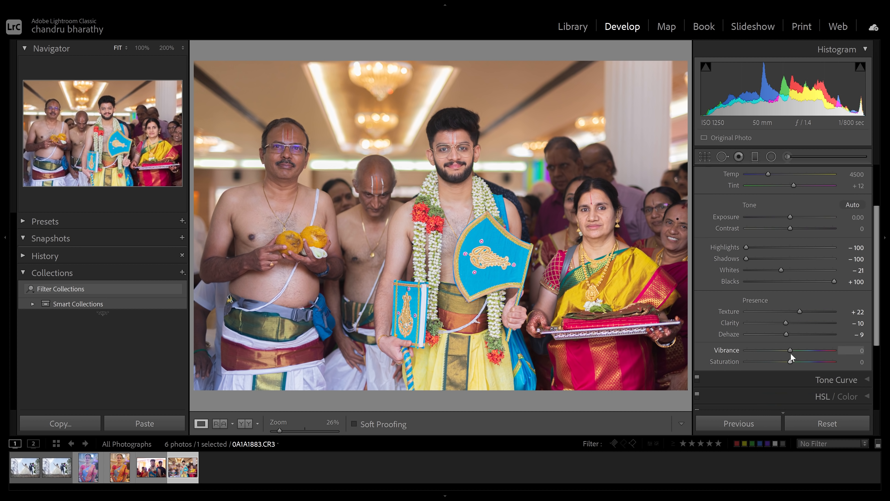
pyautogui.moveTo(790, 362); pyautogui.dragTo(782, 366)
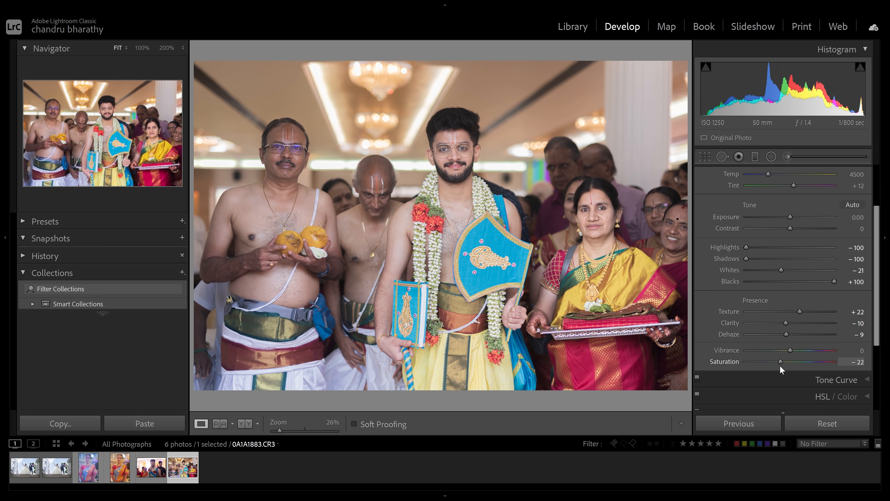
pyautogui.moveTo(791, 350); pyautogui.dragTo(817, 350)
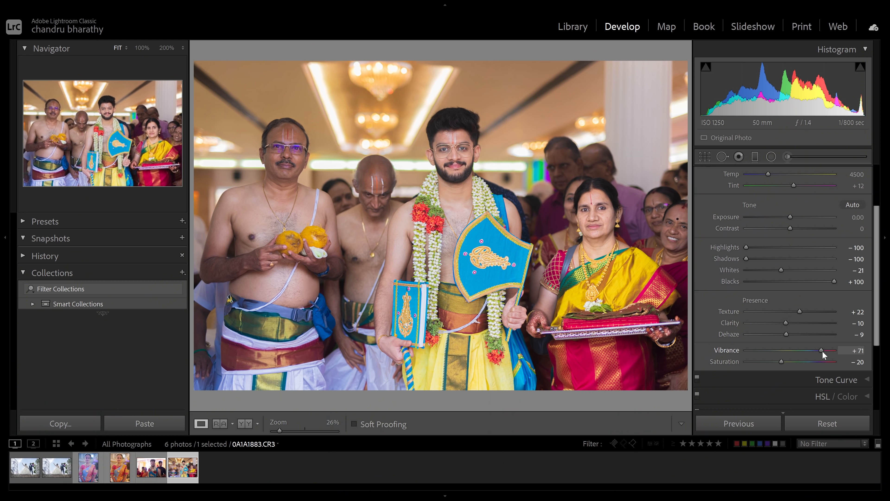
pyautogui.moveTo(822, 350); pyautogui.dragTo(823, 351)
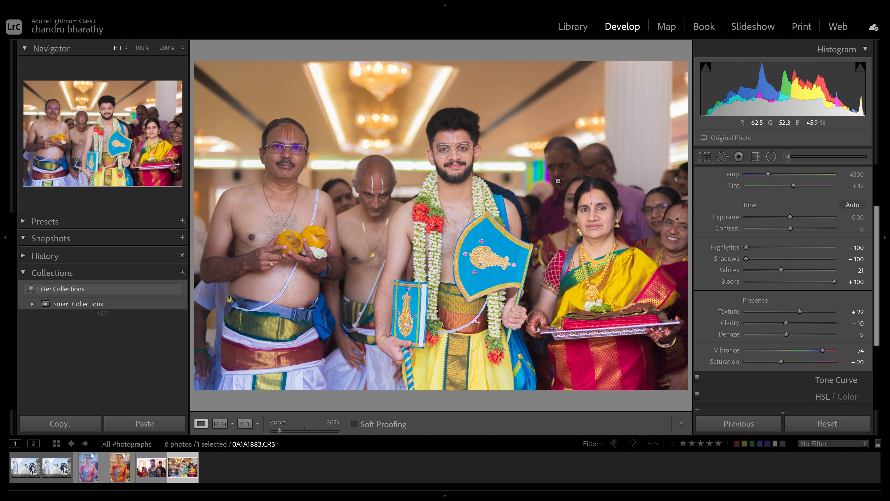
# Step: Set the group photo's Vibrance to +81 and Saturation to −19, and compare the result with the Before view
pyautogui.moveTo(823, 350)
pyautogui.mouseDown()
pyautogui.moveTo(790, 351)
pyautogui.moveTo(787, 361)
pyautogui.moveTo(835, 362)
pyautogui.mouseUp()
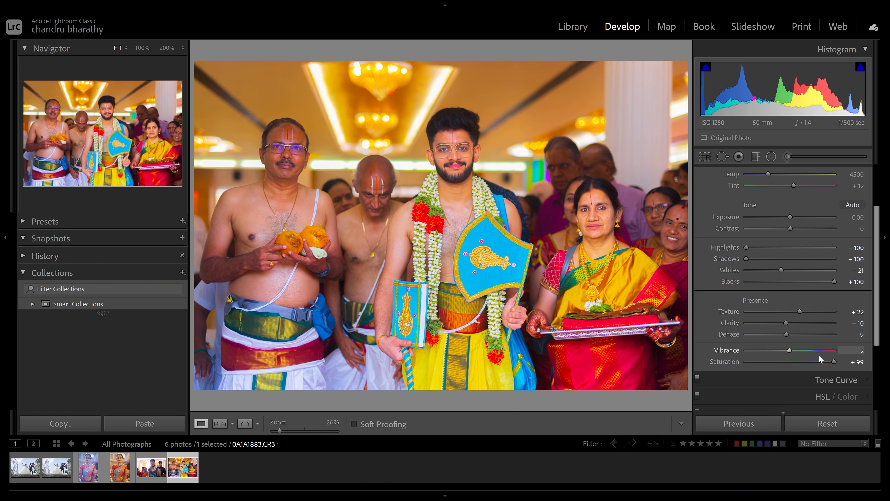
pyautogui.moveTo(819, 361)
pyautogui.mouseDown()
pyautogui.moveTo(781, 367)
pyautogui.moveTo(826, 350)
pyautogui.mouseUp()
pyautogui.scroll(1, 820, 350)
pyautogui.press('\\')
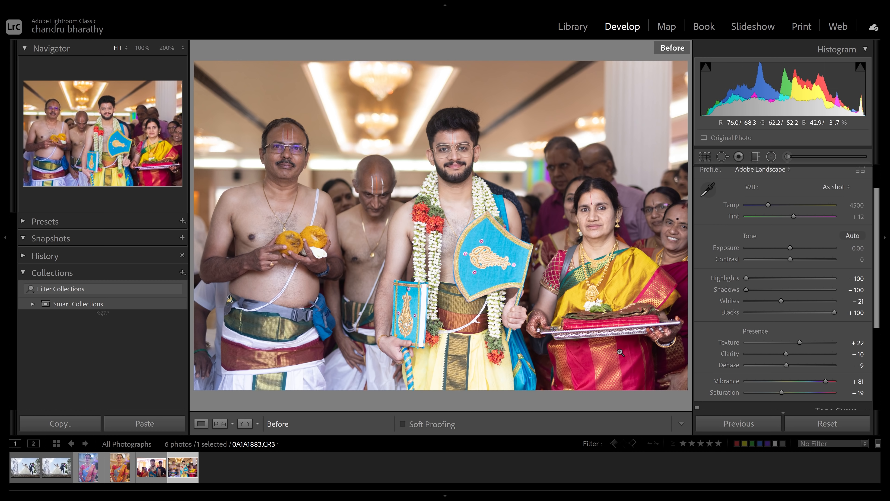
pyautogui.press('\\')
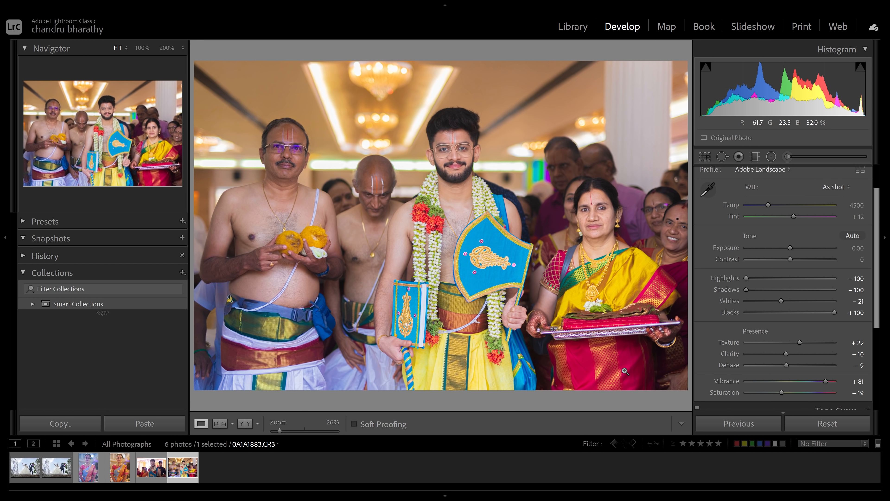
# Step: Cool the group photo's white balance slightly by setting the Temp to 4400
pyautogui.scroll(2, 778, 237)
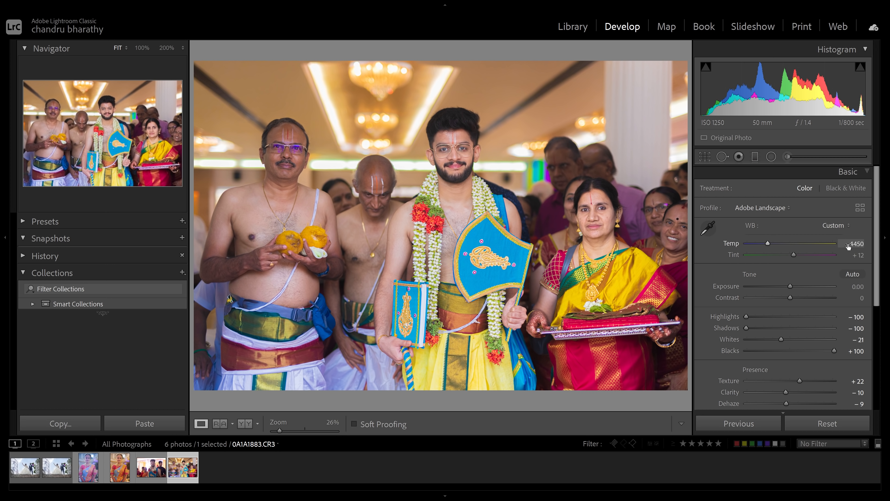
pyautogui.press('Down')
pyautogui.press('Down')
pyautogui.press('Up')
pyautogui.press('Down')
pyautogui.press('Down')
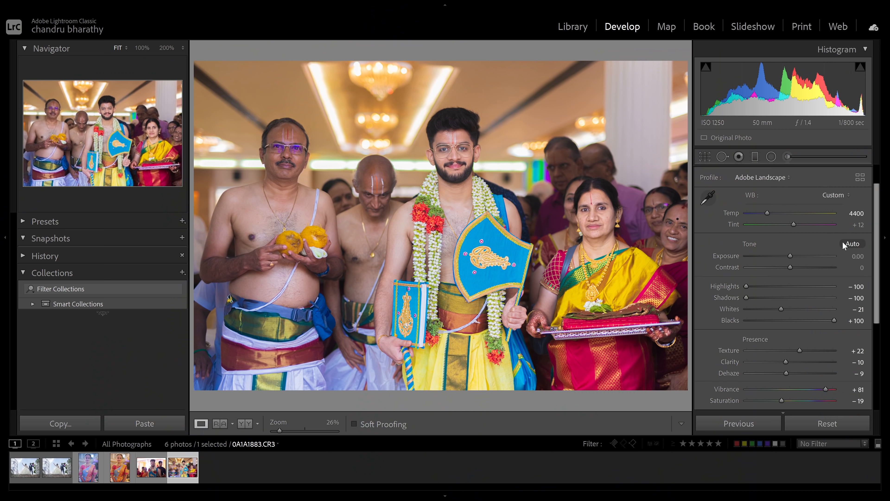
# Step: Apply the automatic Tone adjustment to the group photo
pyautogui.scroll(-1, 878, 240)
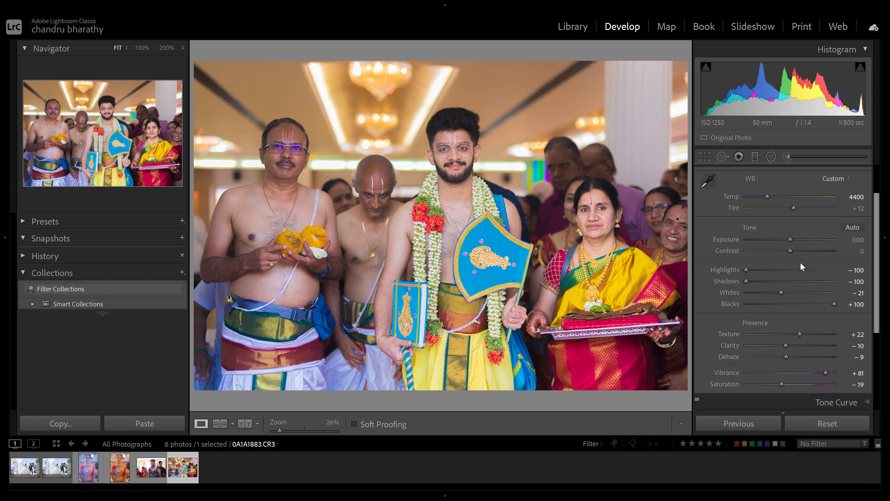
pyautogui.click(852, 227)
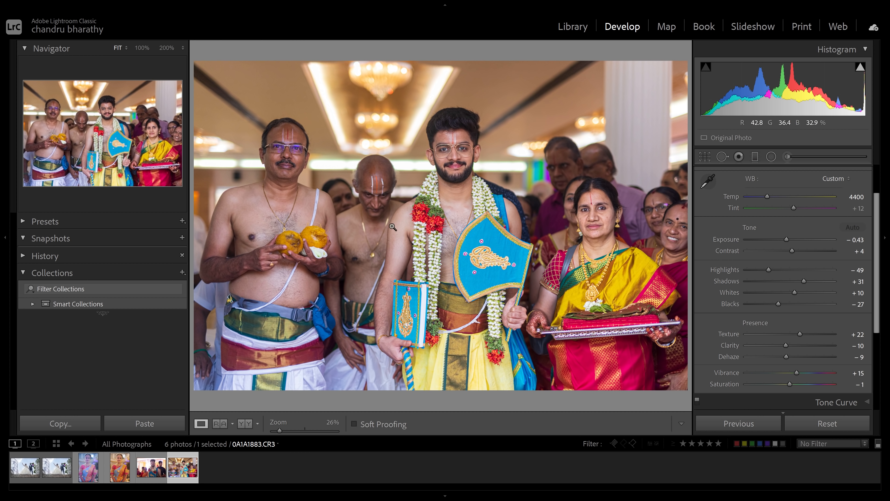